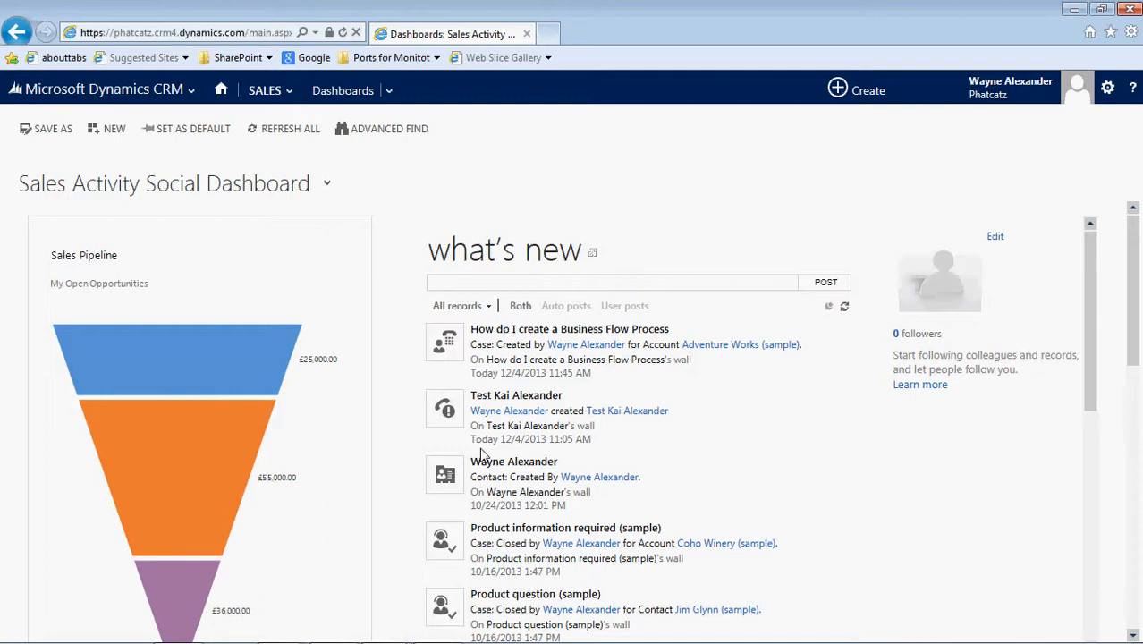
# In the Processes settings, create a blank Business Process Flow named "Case Resolution for Alexa Corp" for the Case entity
pyautogui.click(190, 90)
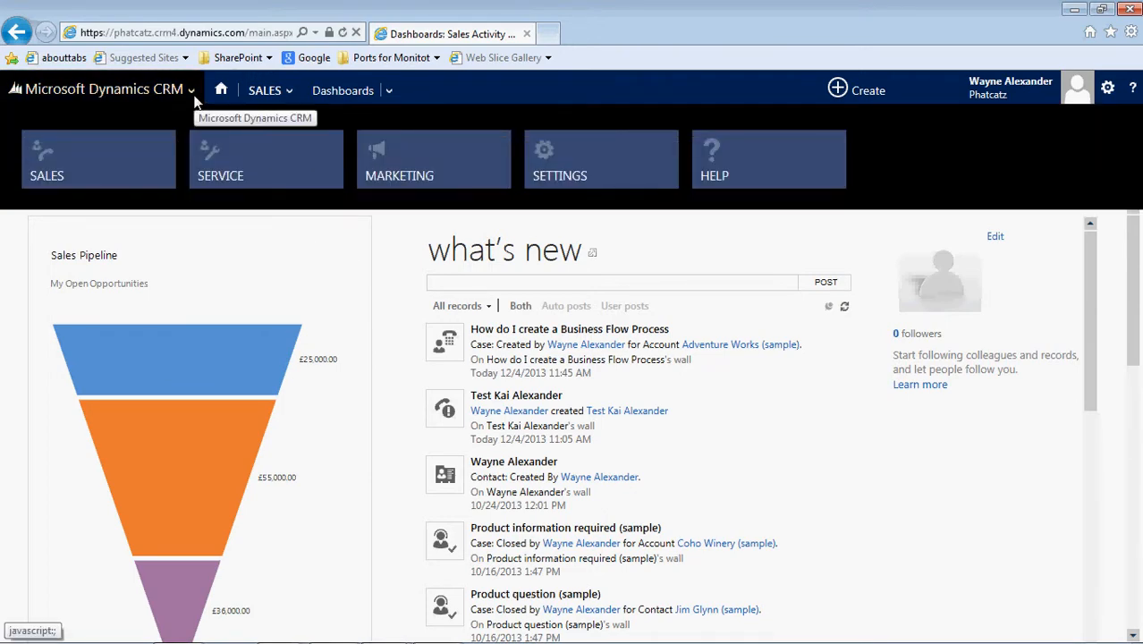
pyautogui.click(541, 164)
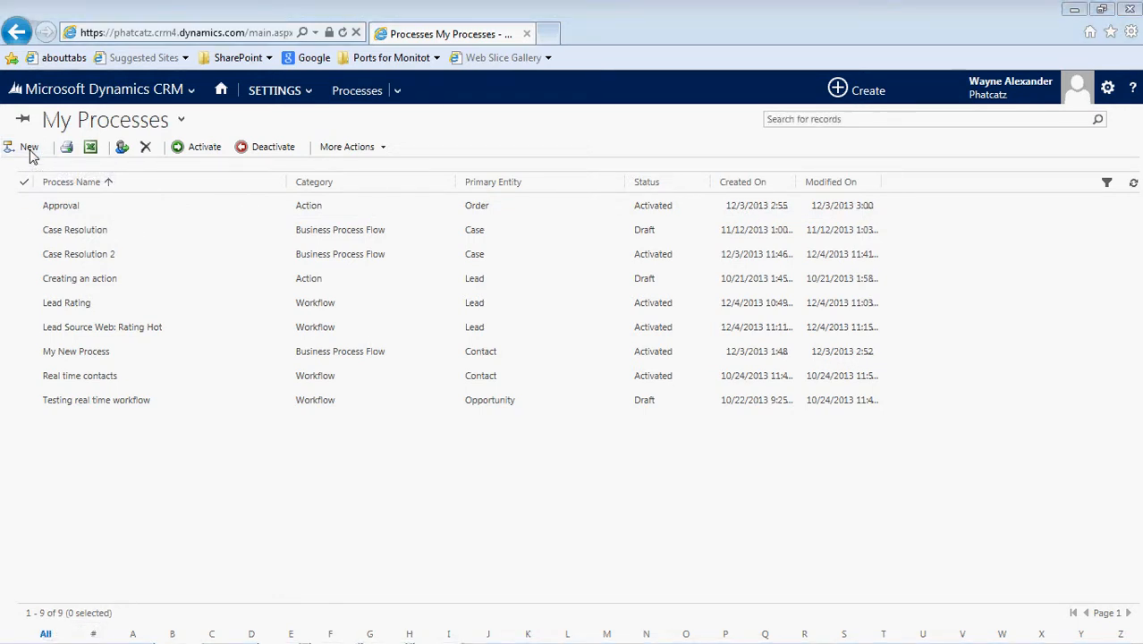
pyautogui.click(29, 152)
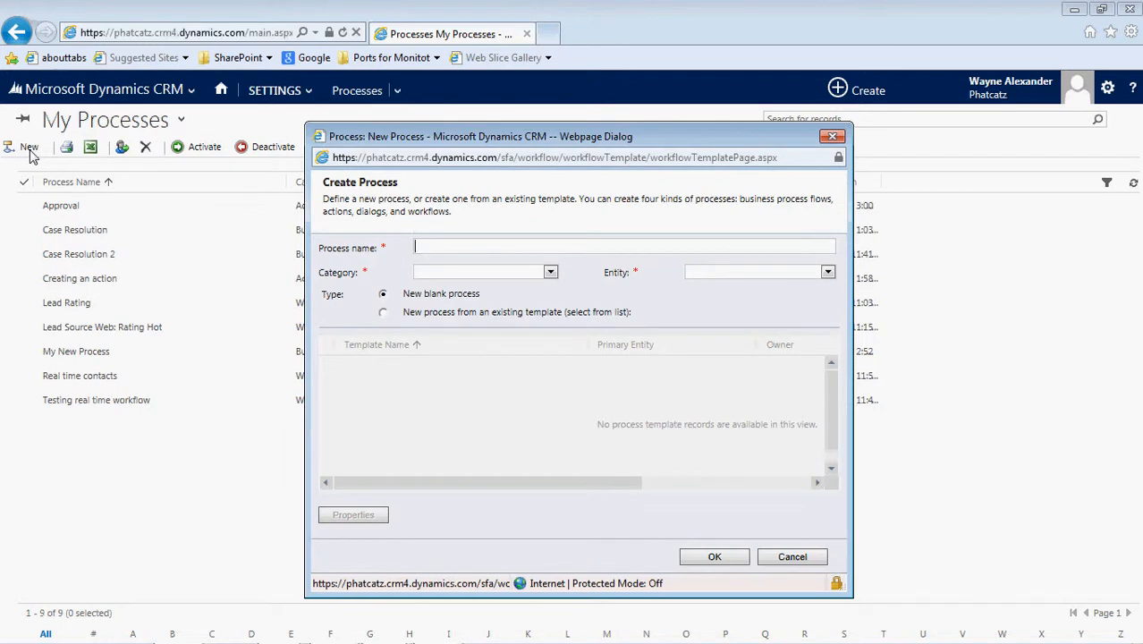
pyautogui.write('Case Resolution for Alexa Corp')
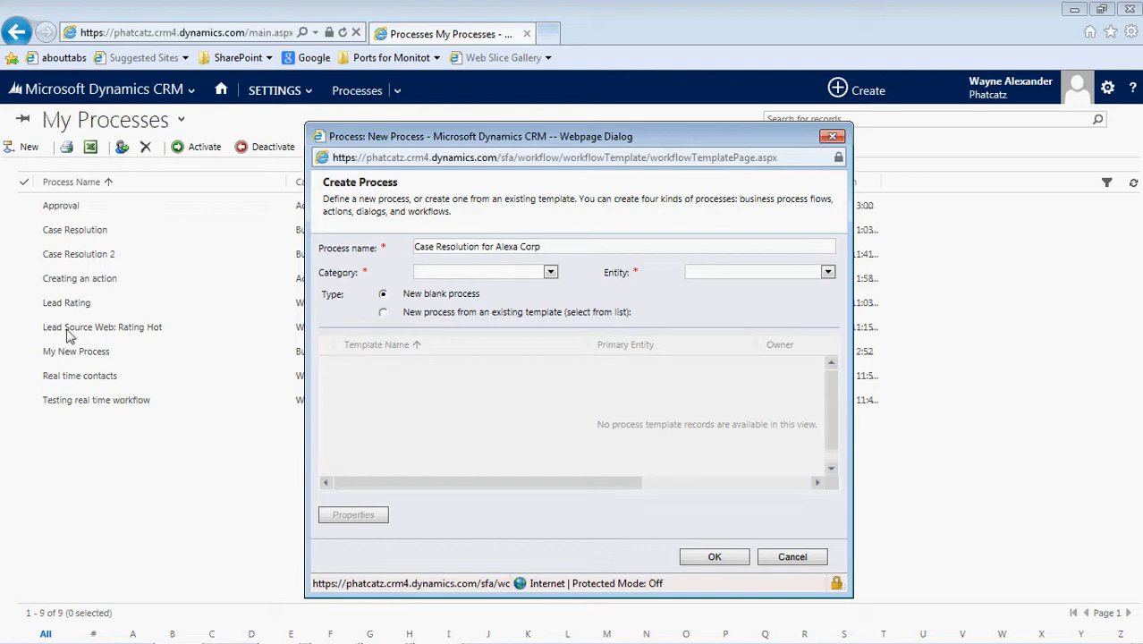
pyautogui.click(550, 272)
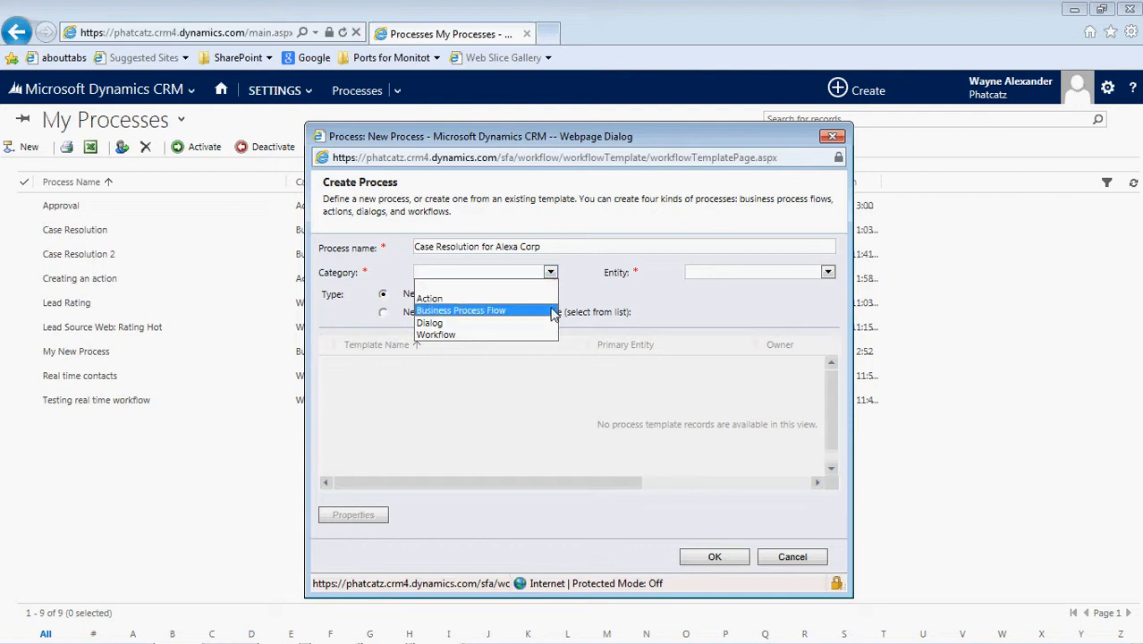
pyautogui.click(553, 311)
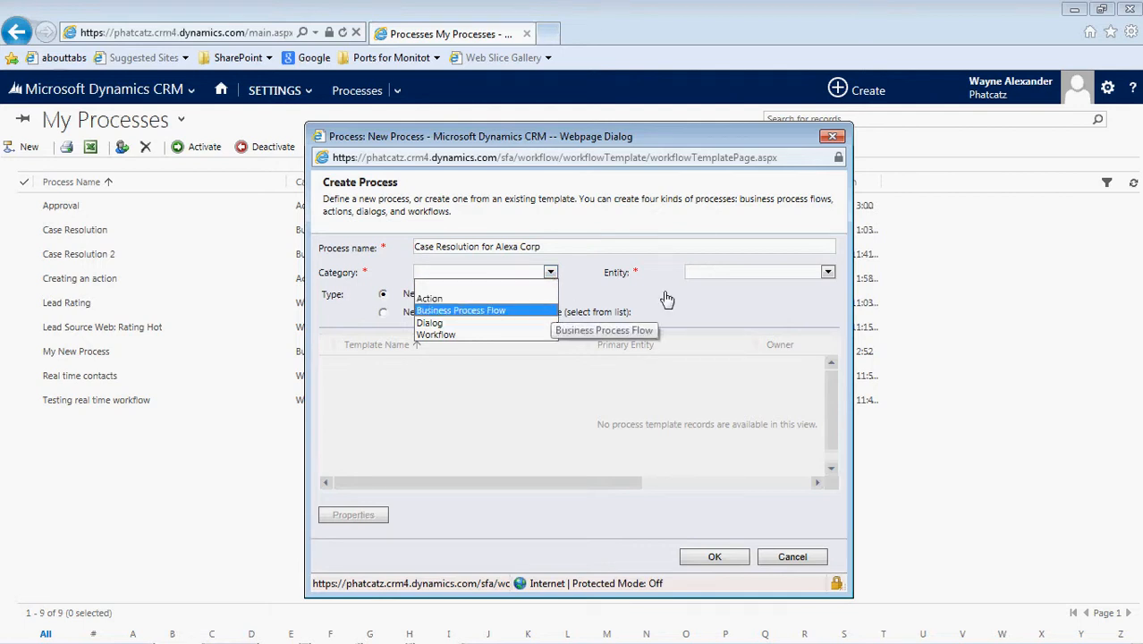
pyautogui.click(828, 272)
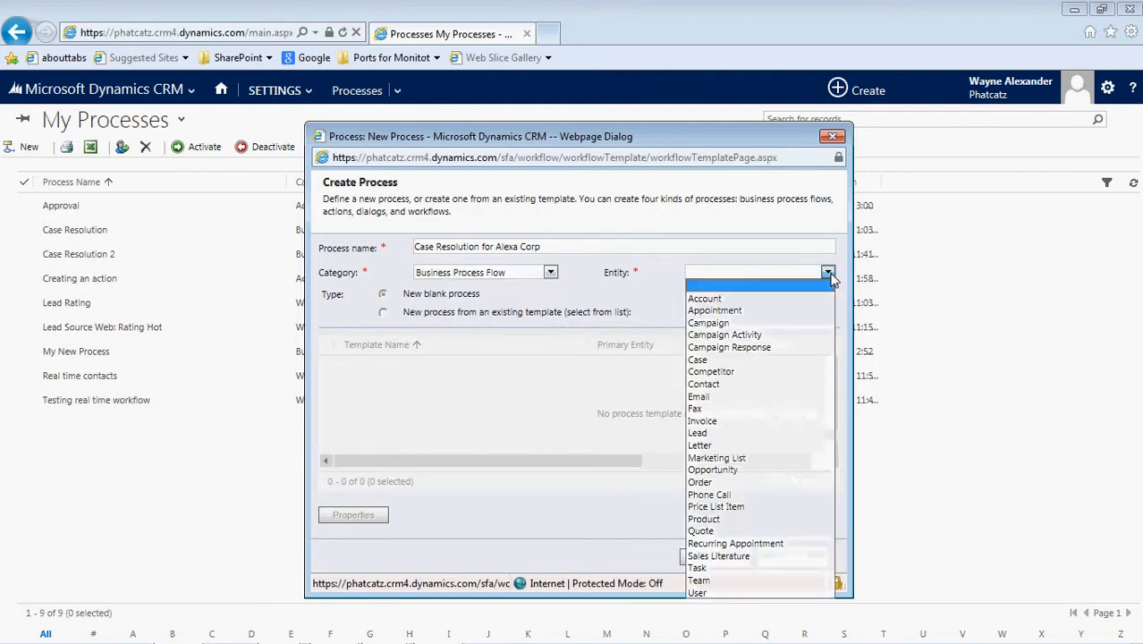
pyautogui.click(828, 361)
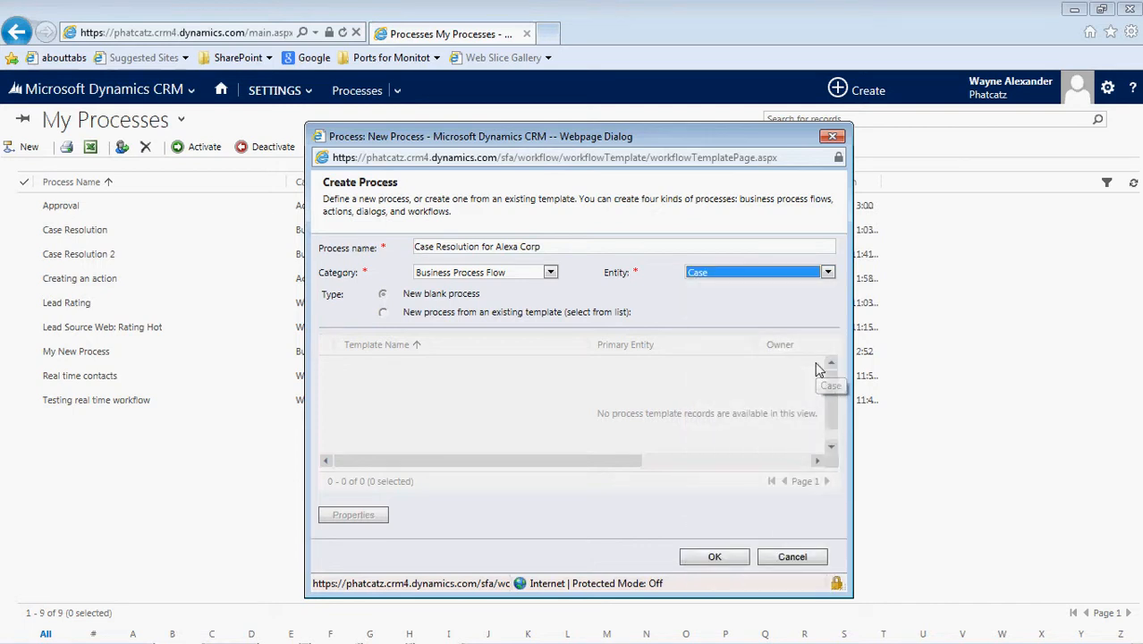
pyautogui.click(732, 561)
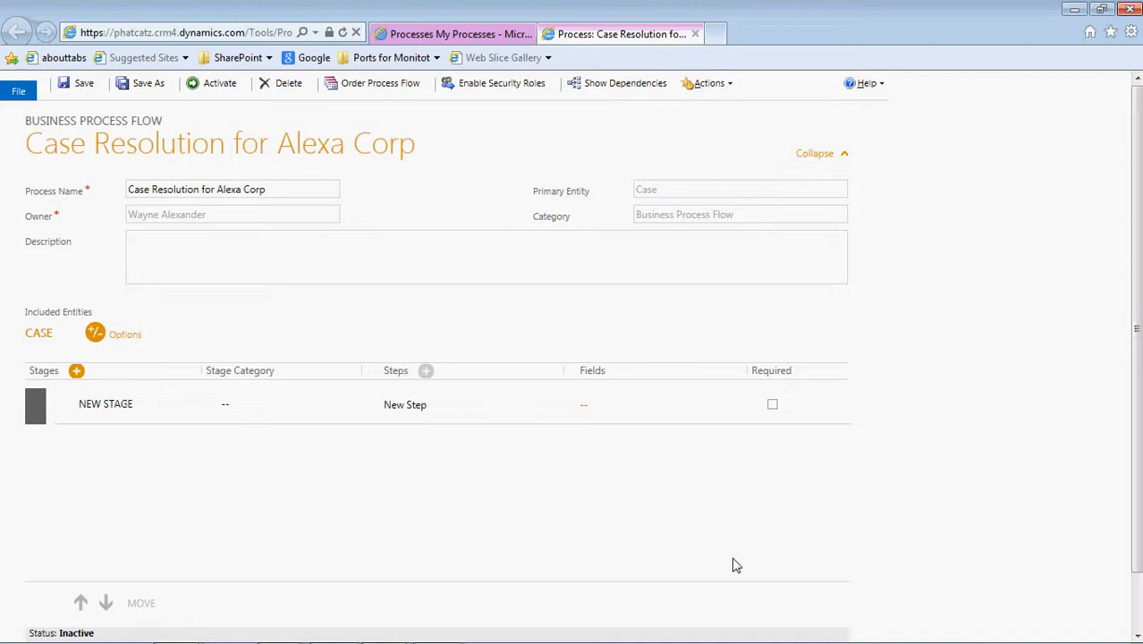
# Rename the first stage of the process flow as IDENTIFICATION
pyautogui.click(168, 424)
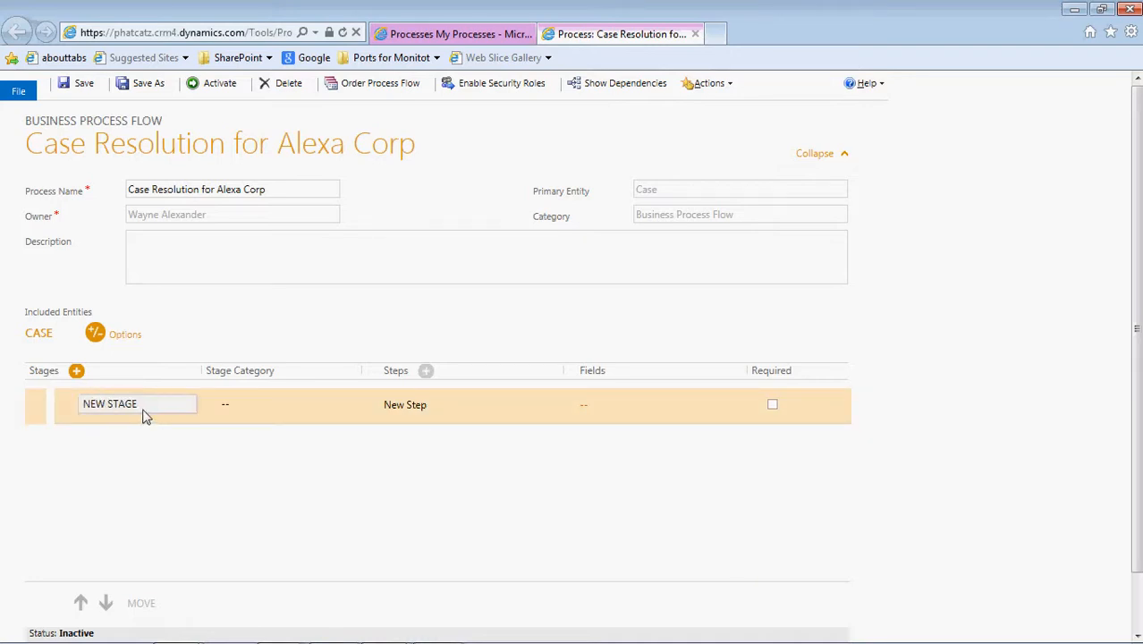
pyautogui.click(142, 407)
pyautogui.press('BackSpace')
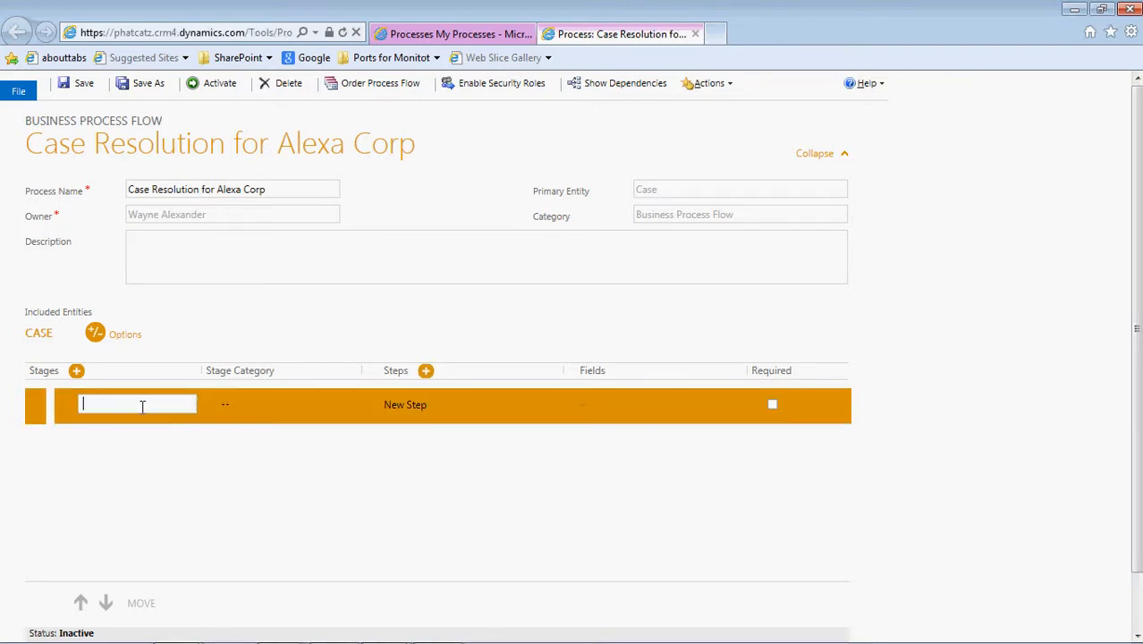
pyautogui.write('IDENTIFICATION')
# Name the stage's first step "Identify the customer", assign it the Customer field and make it required
pyautogui.click(422, 400)
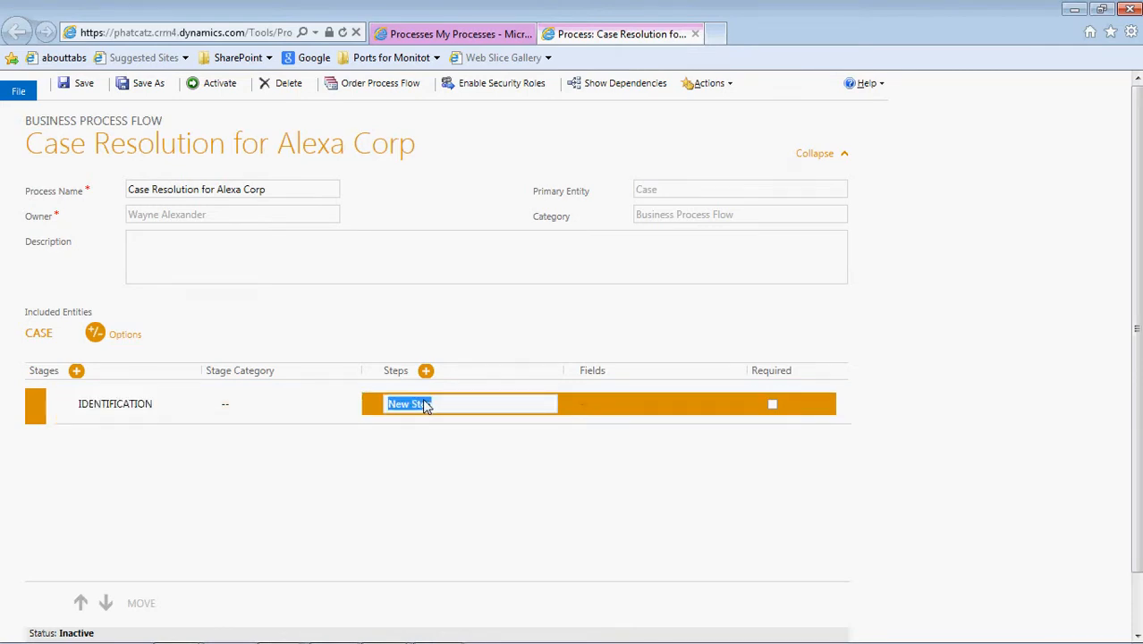
pyautogui.write('Identify the customer')
pyautogui.click(549, 481)
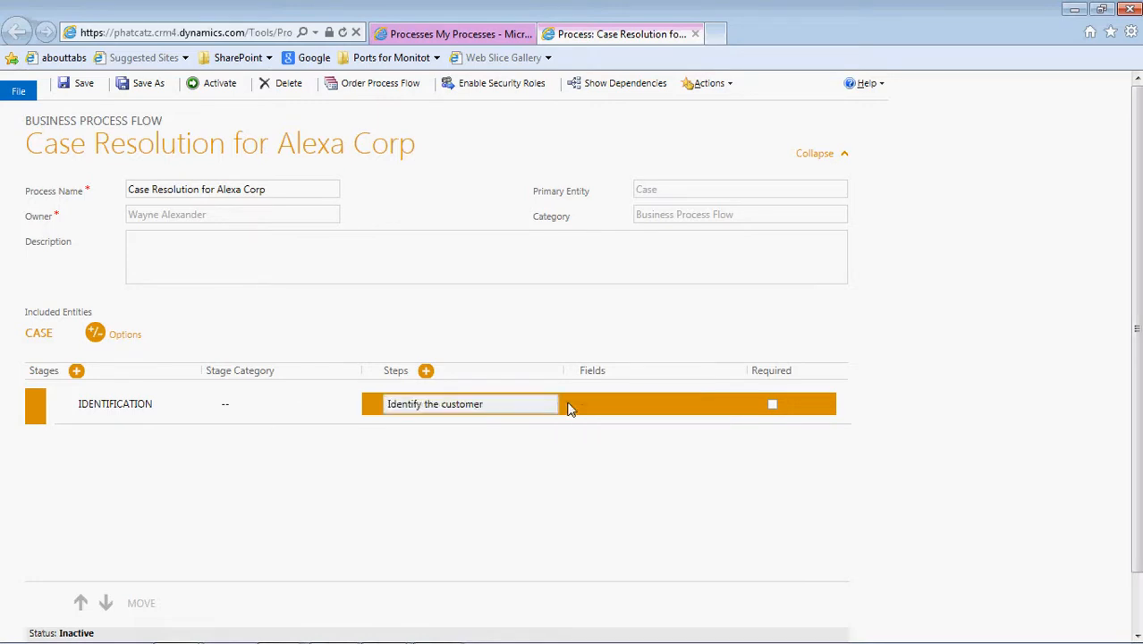
pyautogui.click(632, 406)
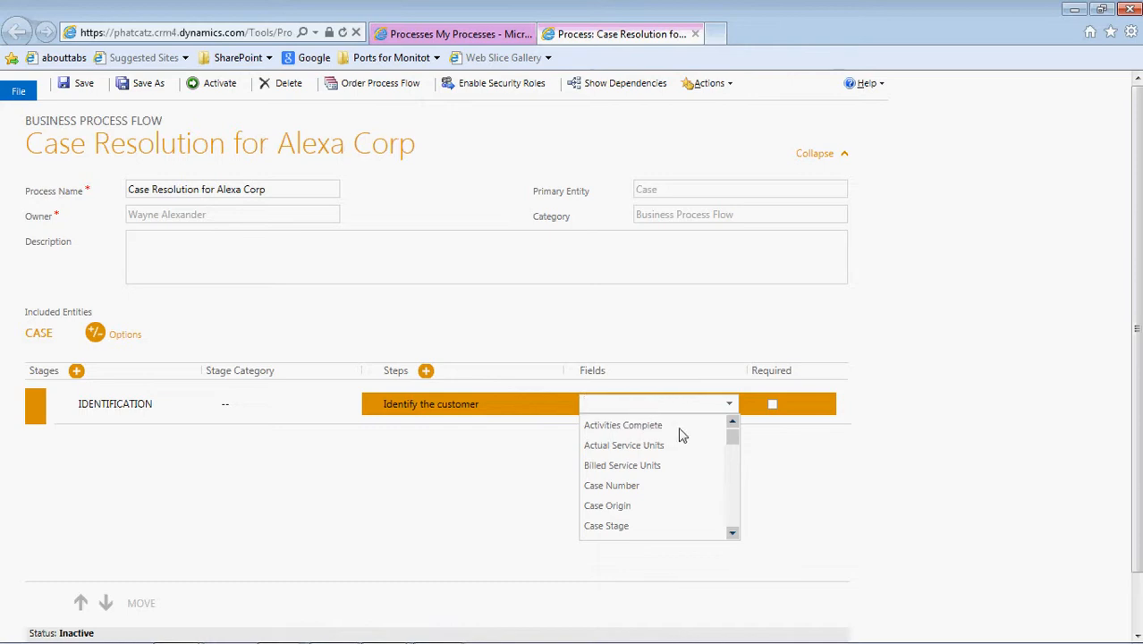
pyautogui.moveTo(733, 440); pyautogui.dragTo(732, 467)
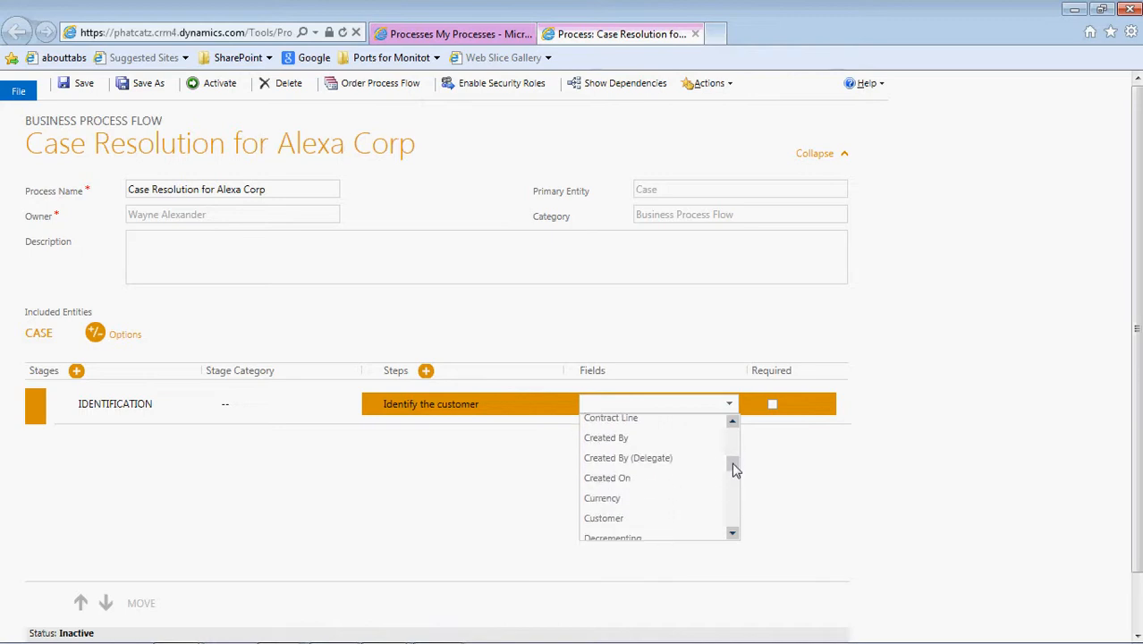
pyautogui.click(696, 517)
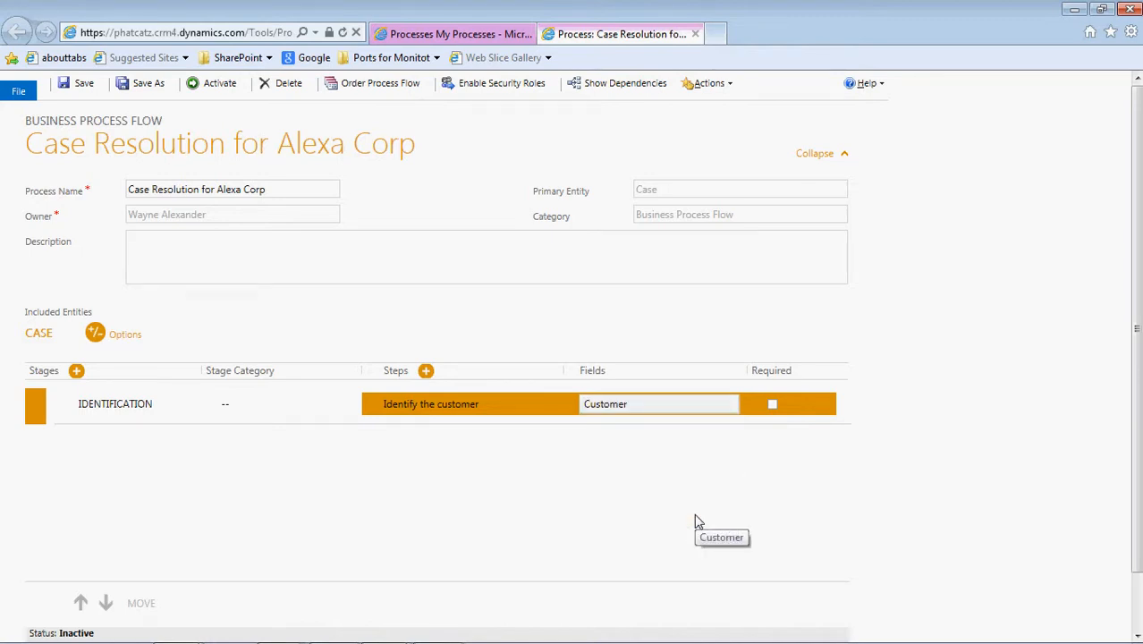
pyautogui.click(772, 404)
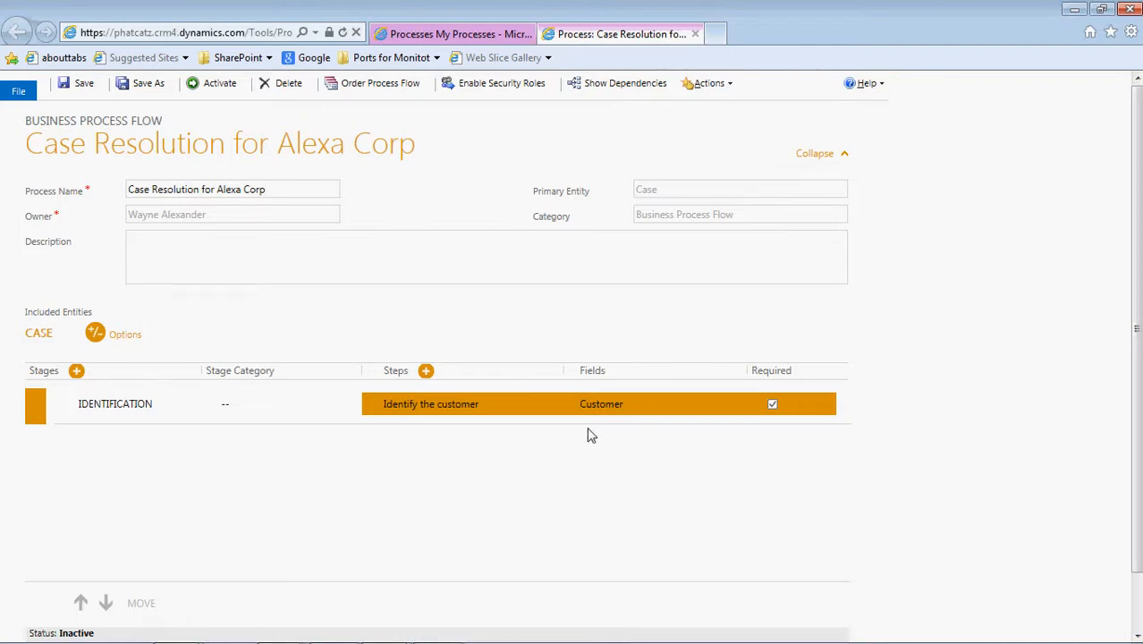
# Add a required step "Specify origin of the case" to the IDENTIFICATION stage, using the Case Type field
pyautogui.click(428, 372)
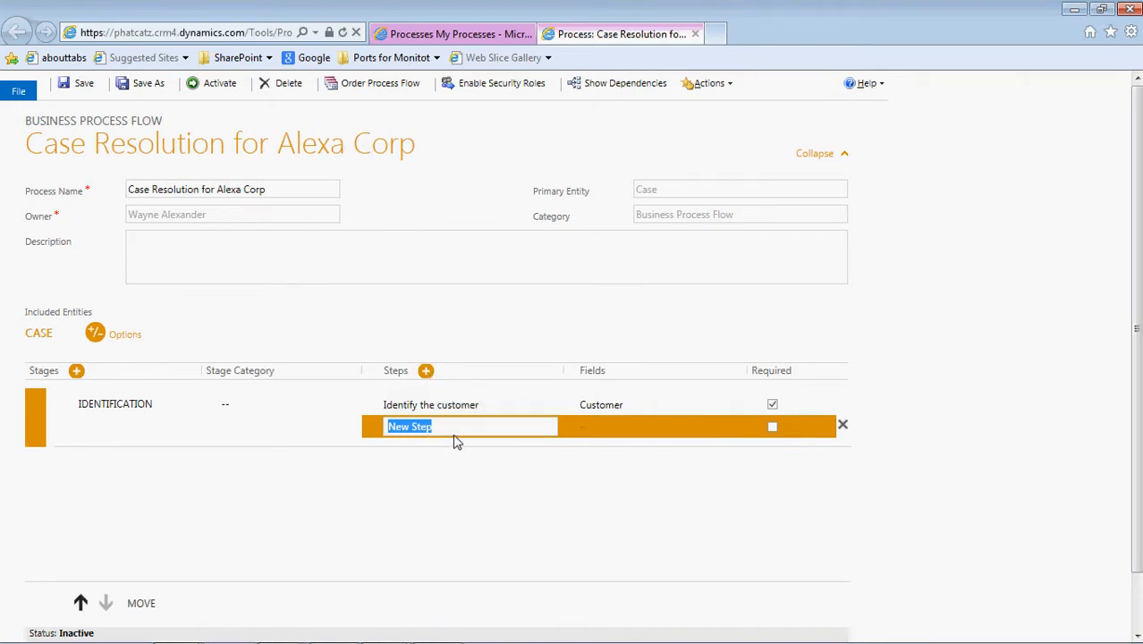
pyautogui.write('Specifi')
pyautogui.press('BackSpace')
pyautogui.write('y origin of the case')
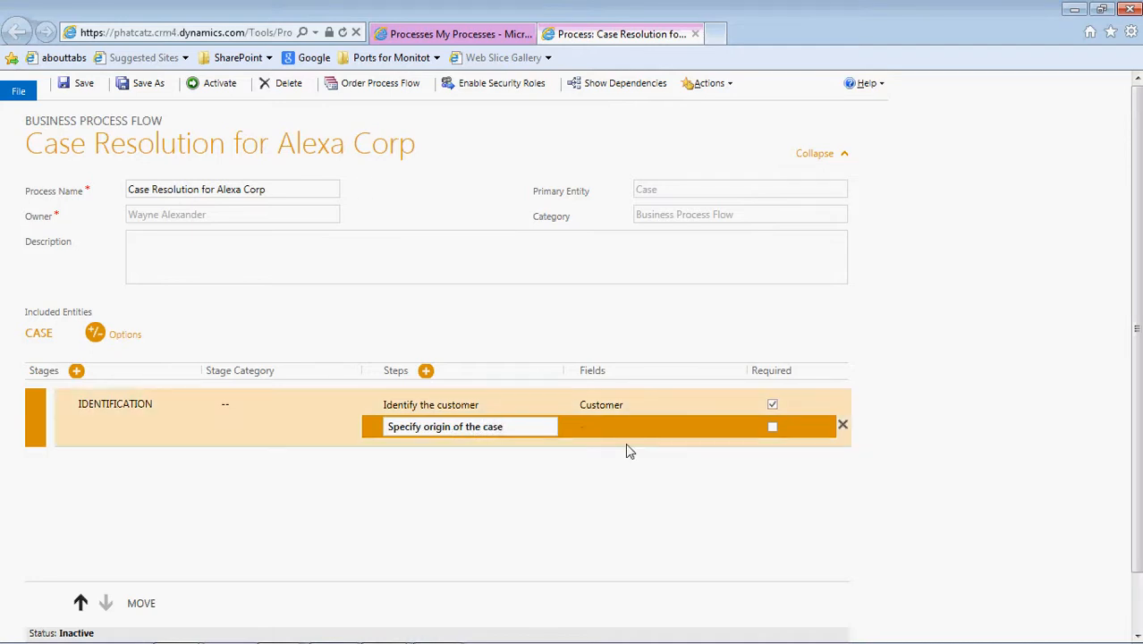
pyautogui.click(713, 433)
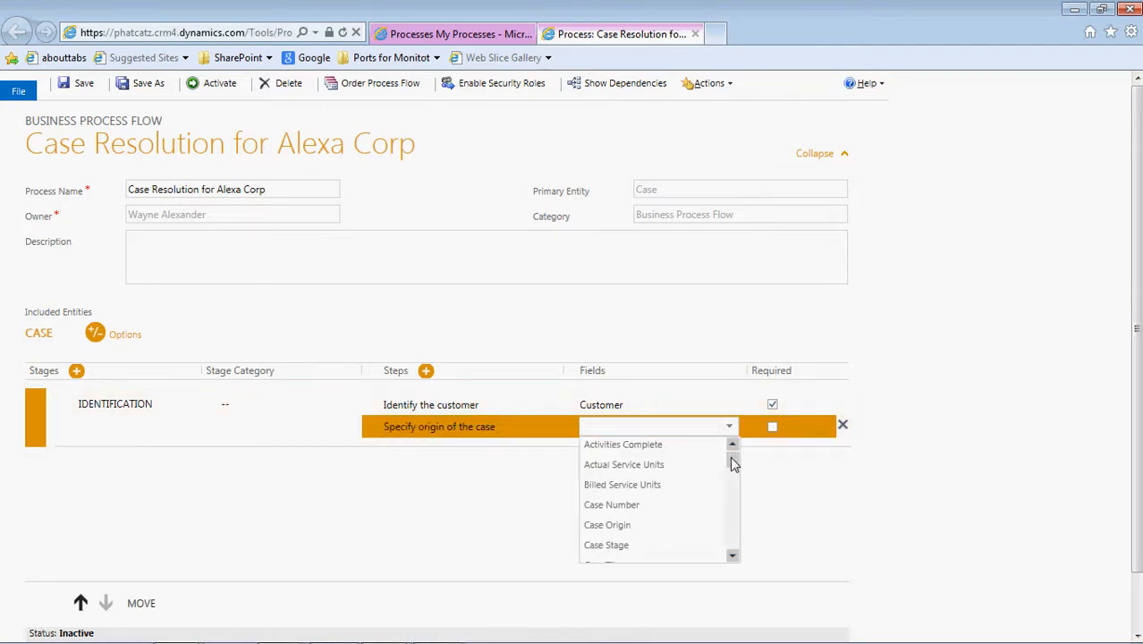
pyautogui.scroll(-2, 732, 462)
pyautogui.click(664, 549)
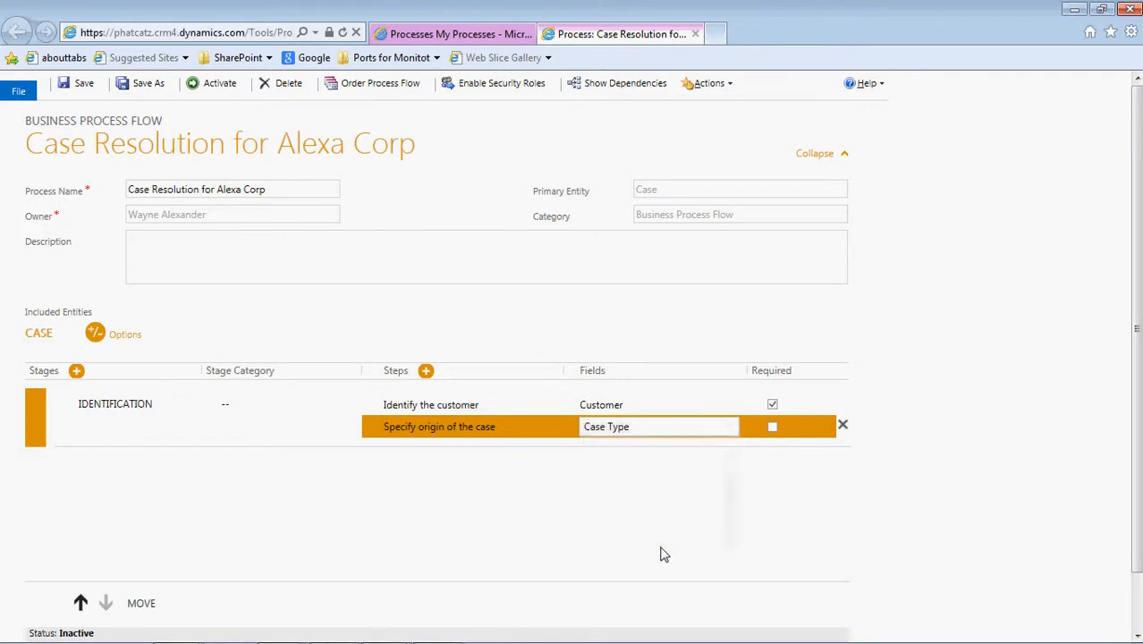
pyautogui.click(772, 426)
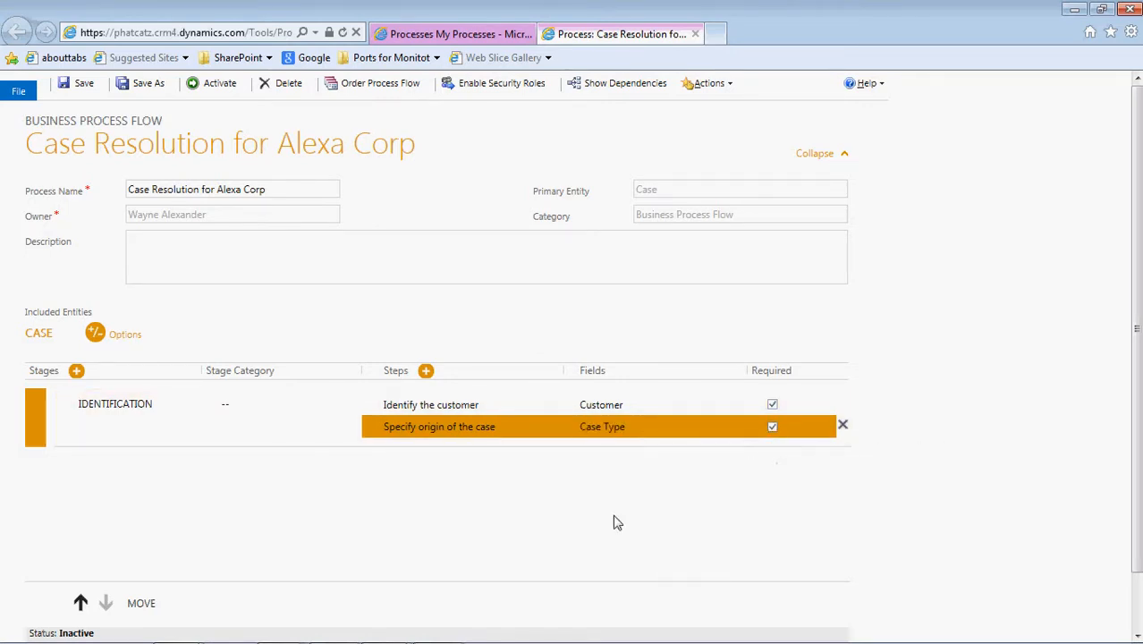
# Add a required step "What type of case is this?" to the IDENTIFICATION stage, using the Case Type field
pyautogui.click(426, 372)
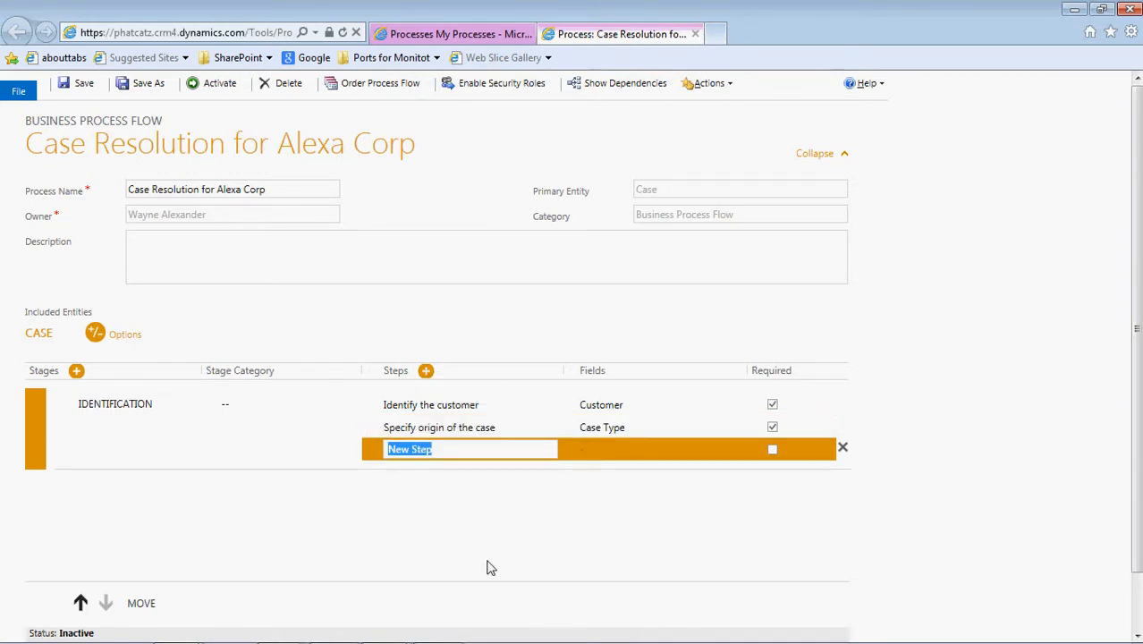
pyautogui.write('What type of case i')
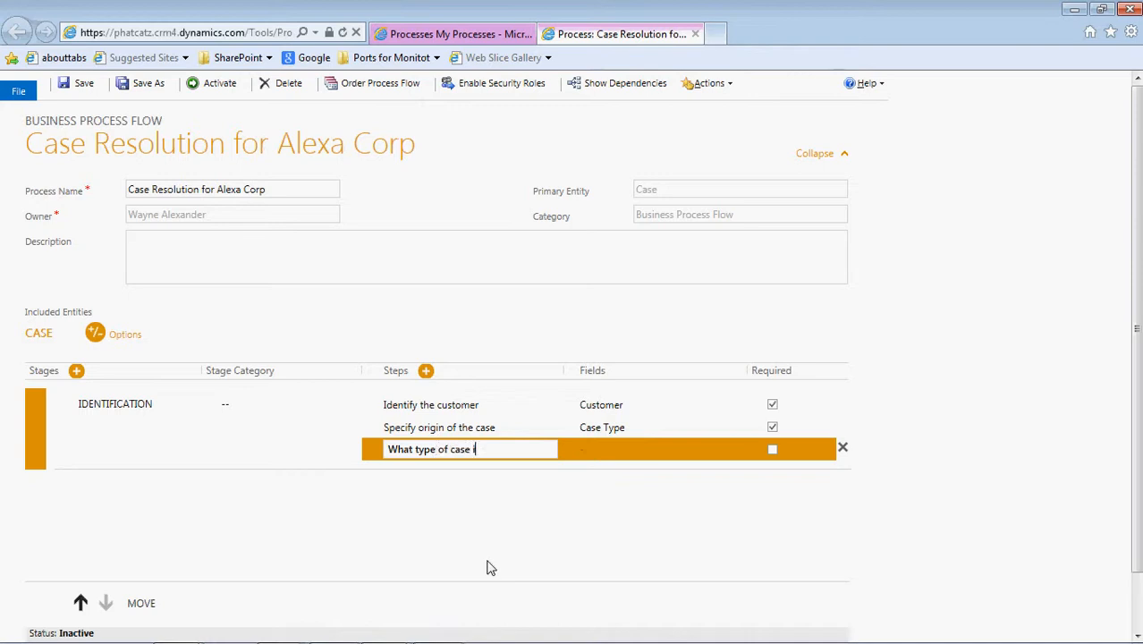
pyautogui.write('s this?')
pyautogui.click(697, 449)
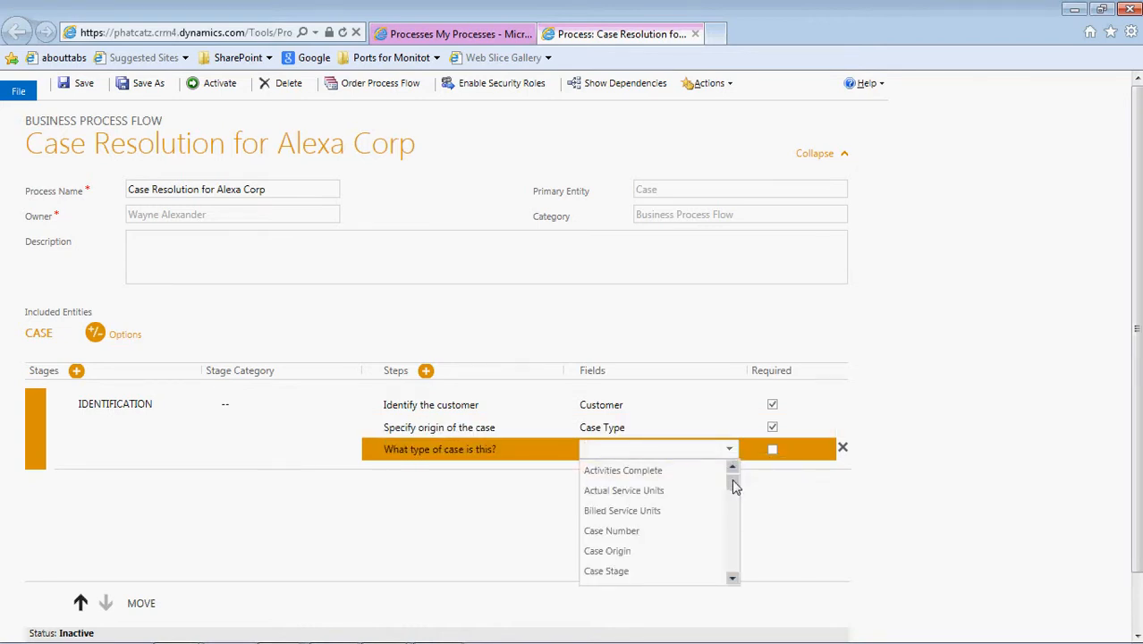
pyautogui.moveTo(733, 479); pyautogui.dragTo(733, 487)
pyautogui.click(677, 562)
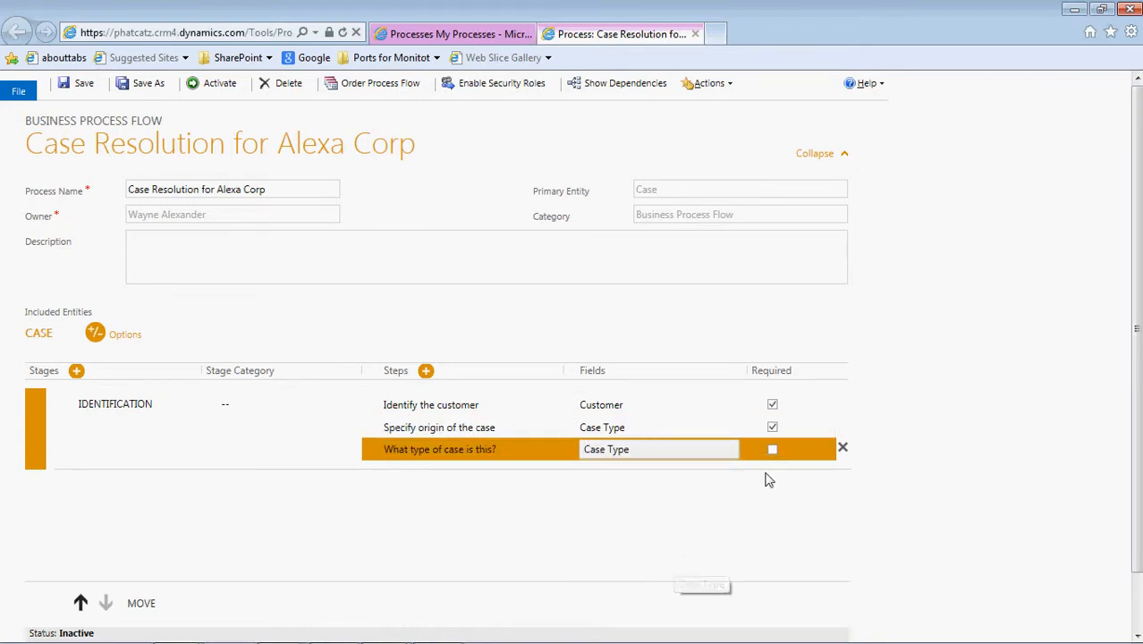
pyautogui.click(773, 451)
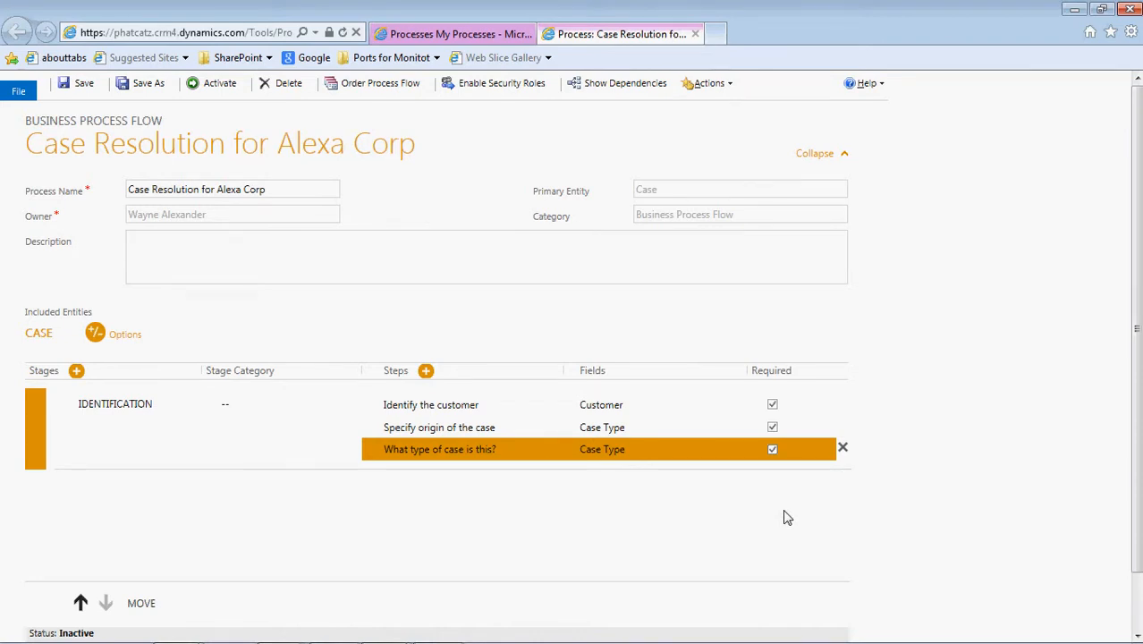
# Add a required step "Description of the issue" to the IDENTIFICATION stage, using the Description field
pyautogui.click(440, 374)
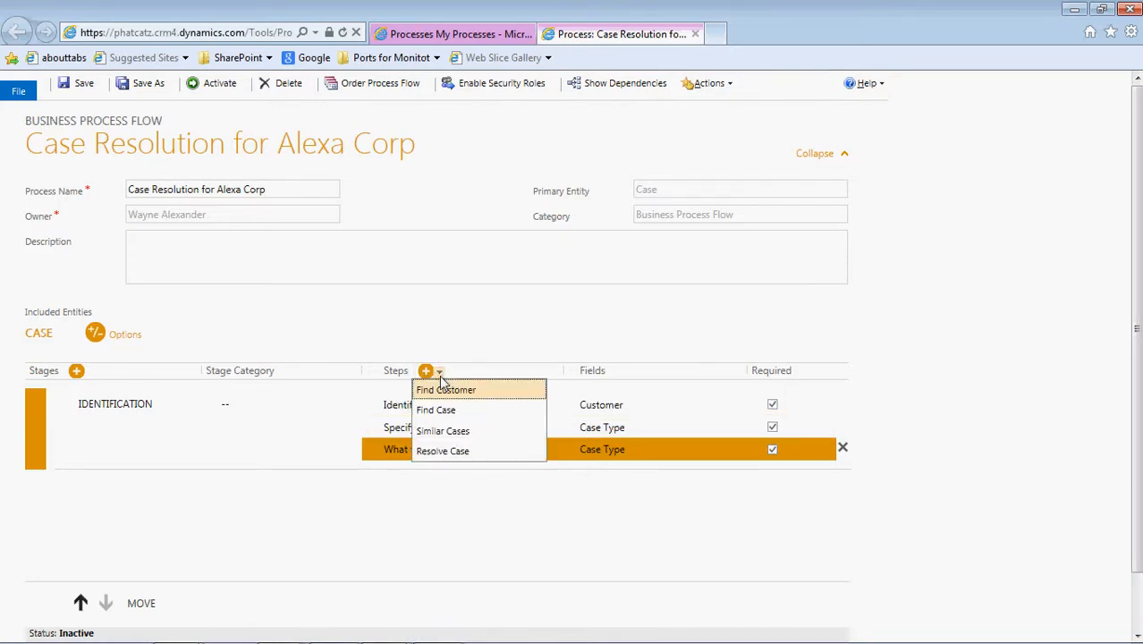
pyautogui.click(429, 372)
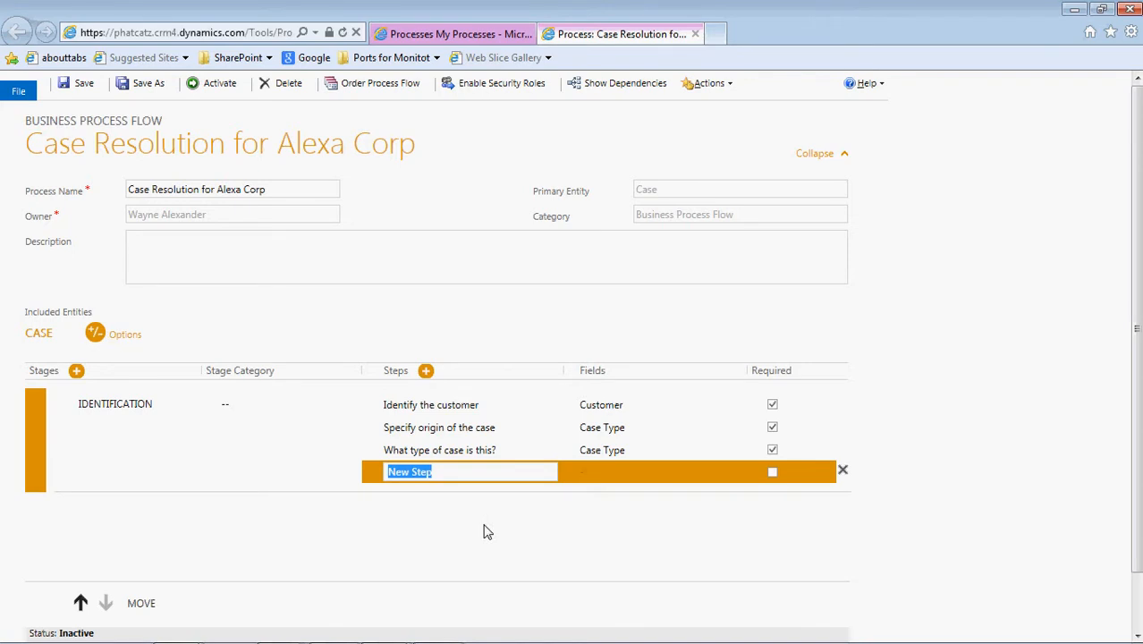
pyautogui.write('Description of the')
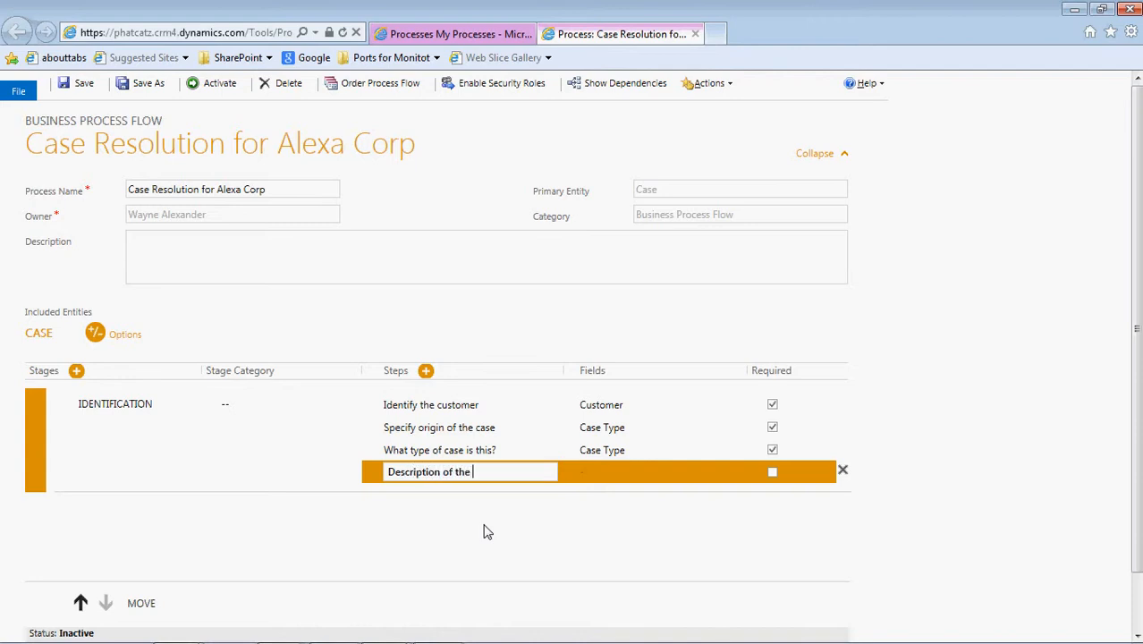
pyautogui.write(' issue')
pyautogui.click(633, 474)
pyautogui.click(656, 474)
pyautogui.click(729, 511)
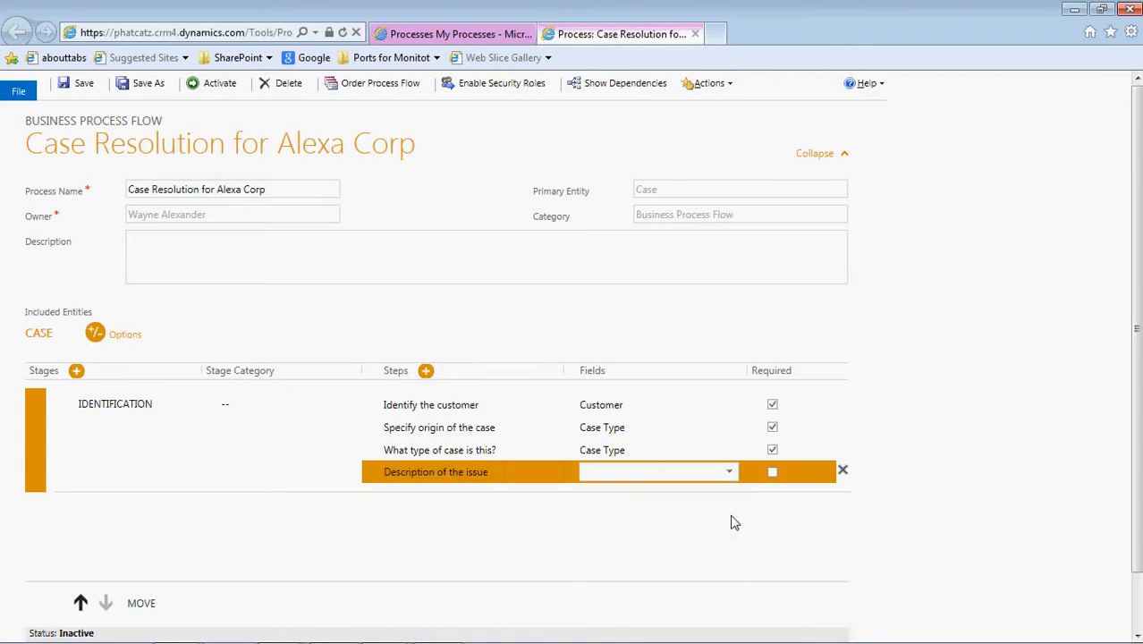
pyautogui.click(729, 474)
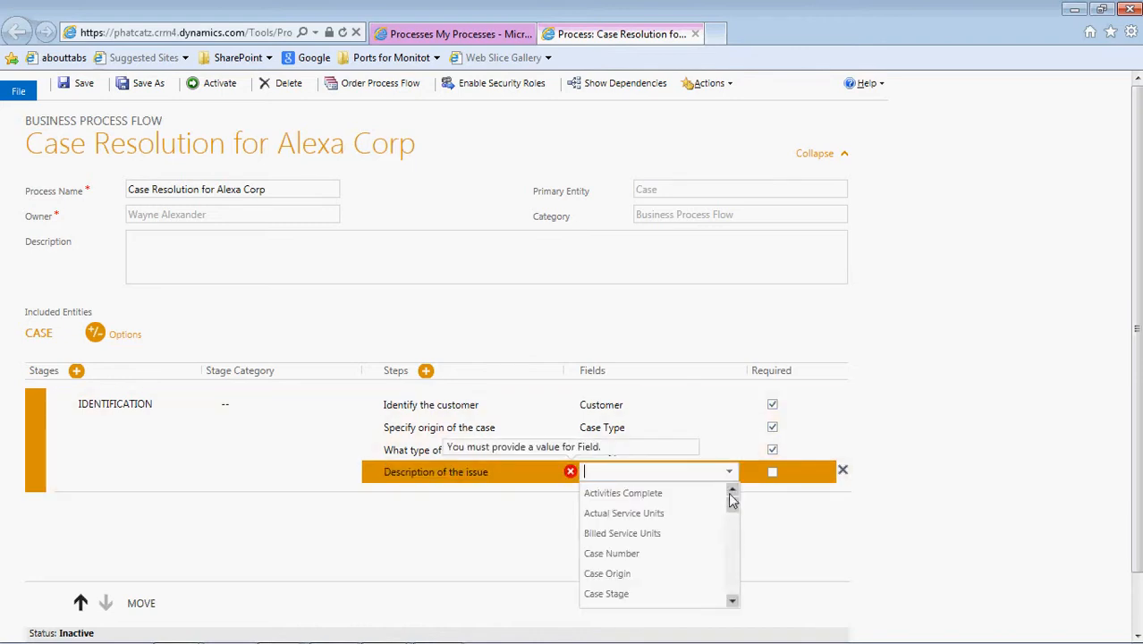
pyautogui.moveTo(735, 503); pyautogui.dragTo(735, 542)
pyautogui.click(709, 558)
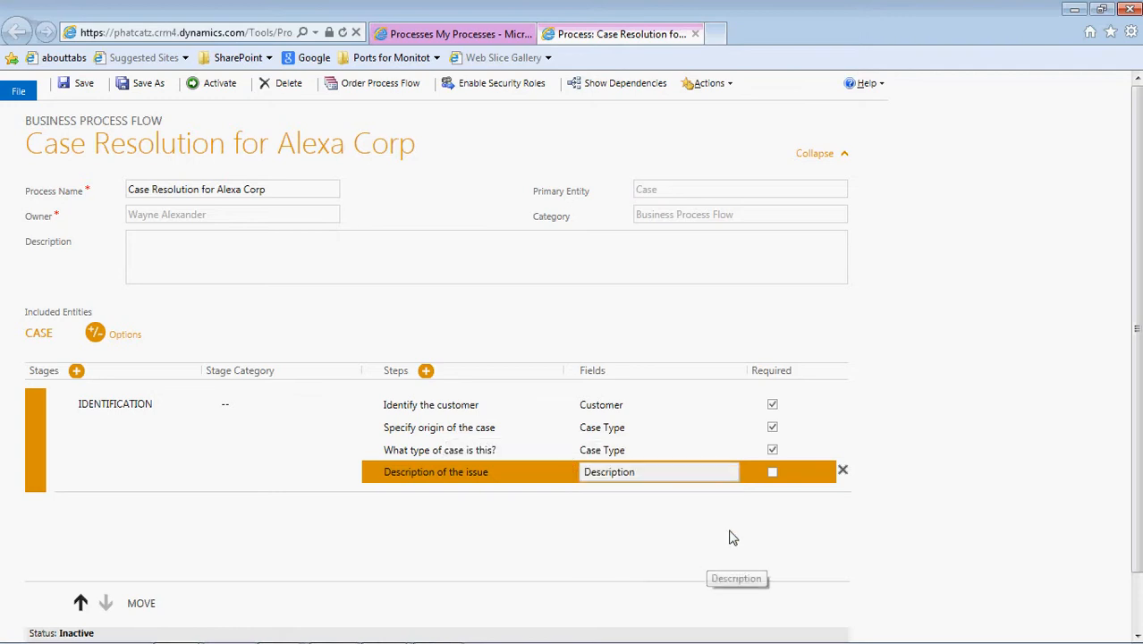
pyautogui.click(772, 472)
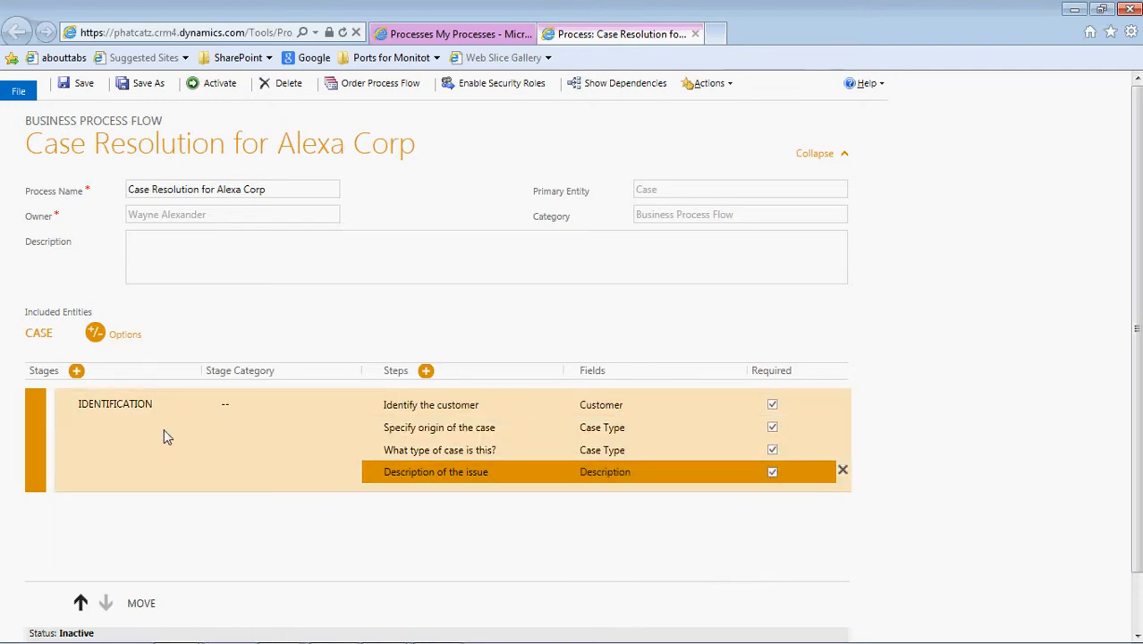
# Add a second stage named "ASSIGNING OF THE CASE" after the IDENTIFICATION stage
pyautogui.click(77, 372)
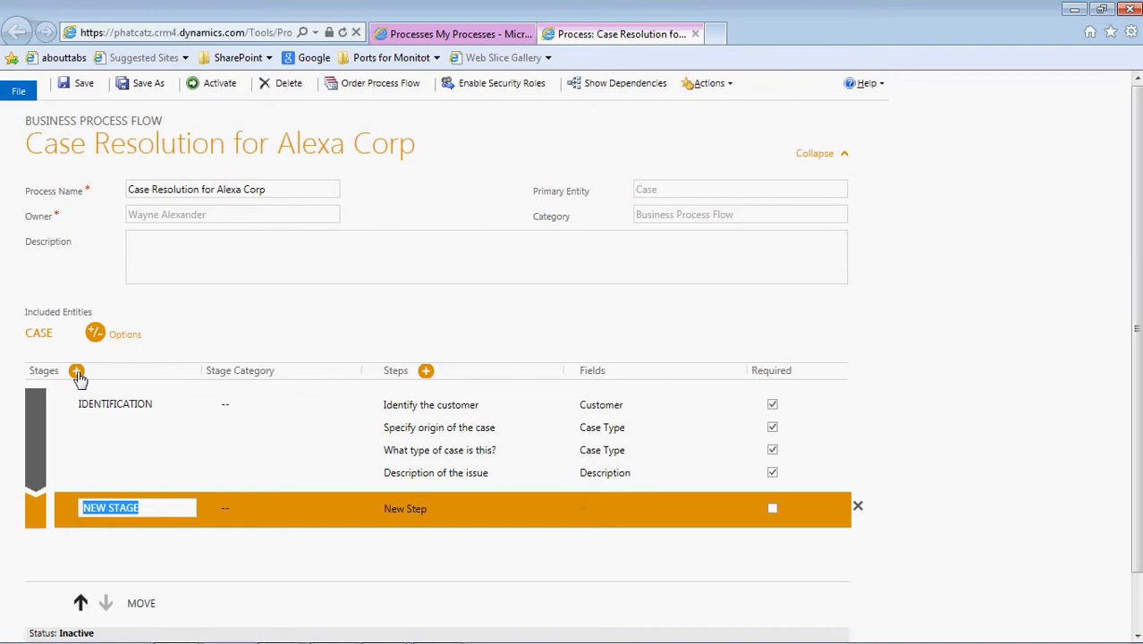
pyautogui.write('ASSIG')
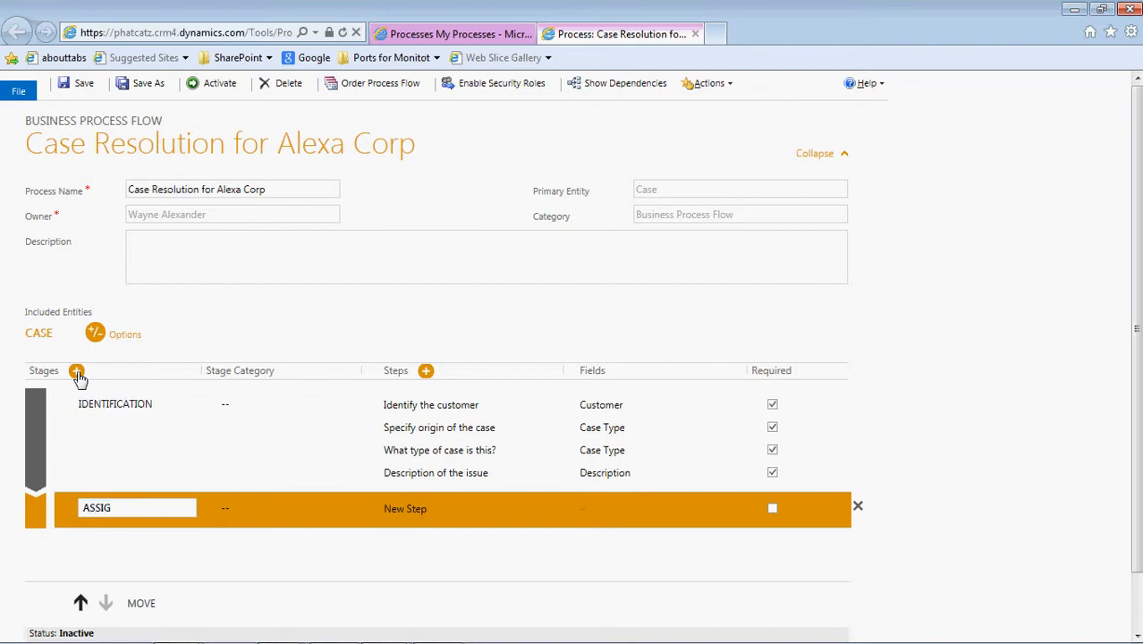
pyautogui.write('NING OF THE CASE')
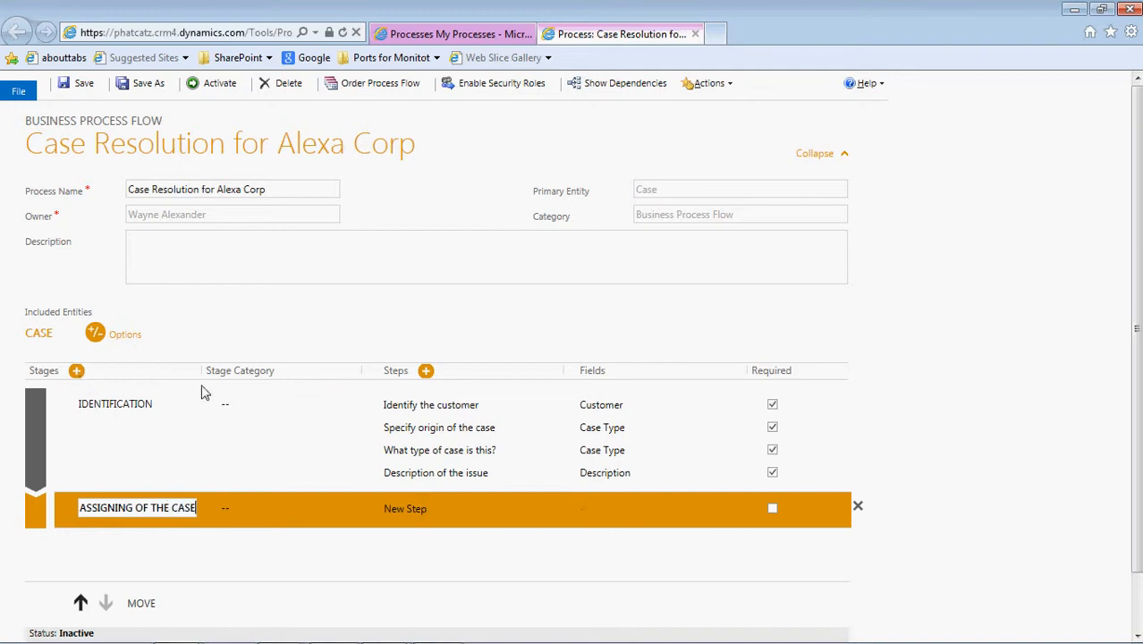
# Name the new stage's step "Assign to relevant support user" and assign it the Owner field
pyautogui.click(463, 510)
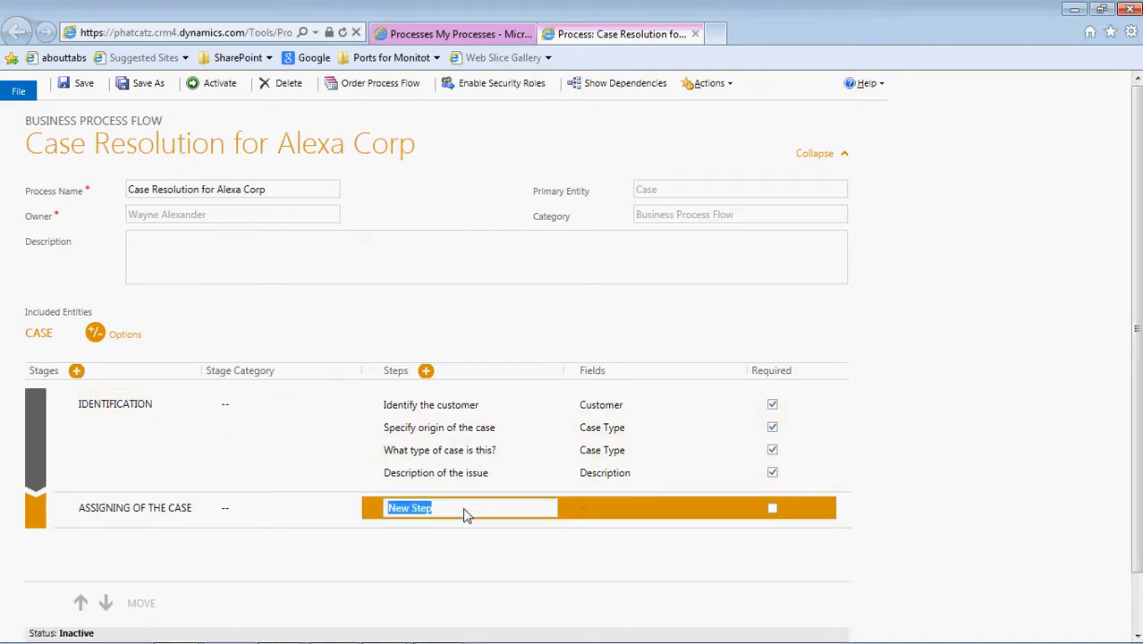
pyautogui.write('Assign to rele')
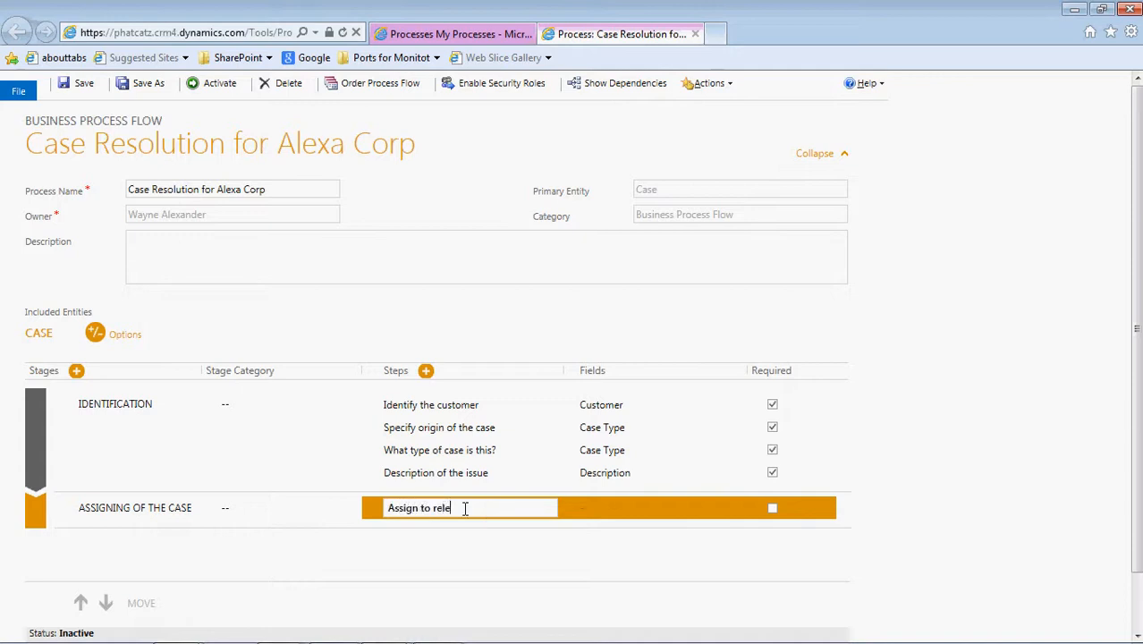
pyautogui.write('vant support user')
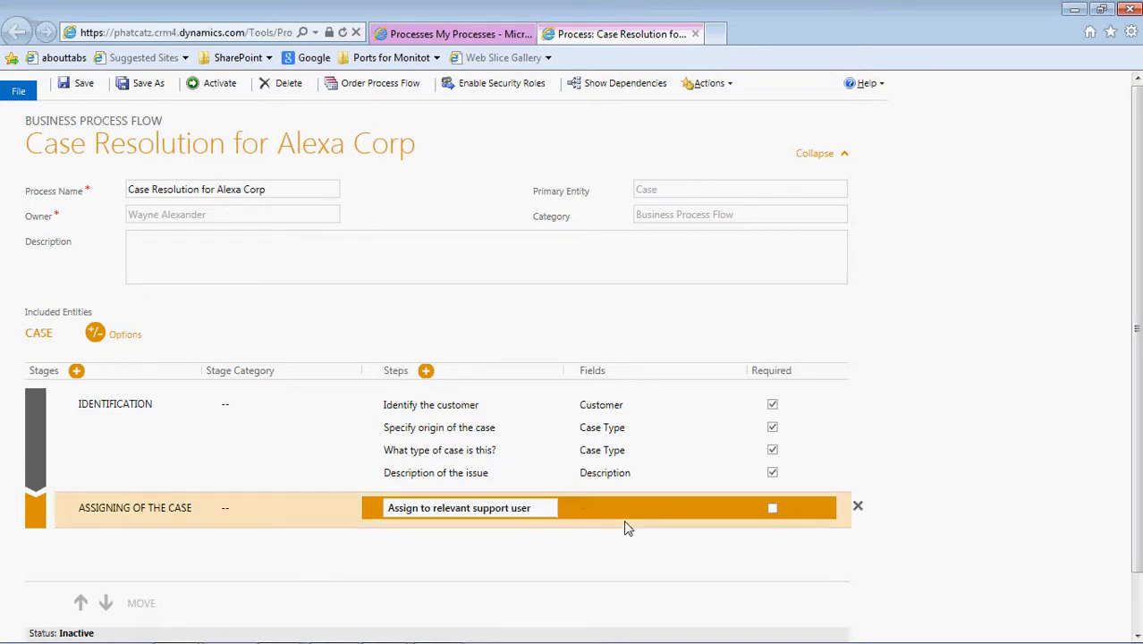
pyautogui.click(658, 508)
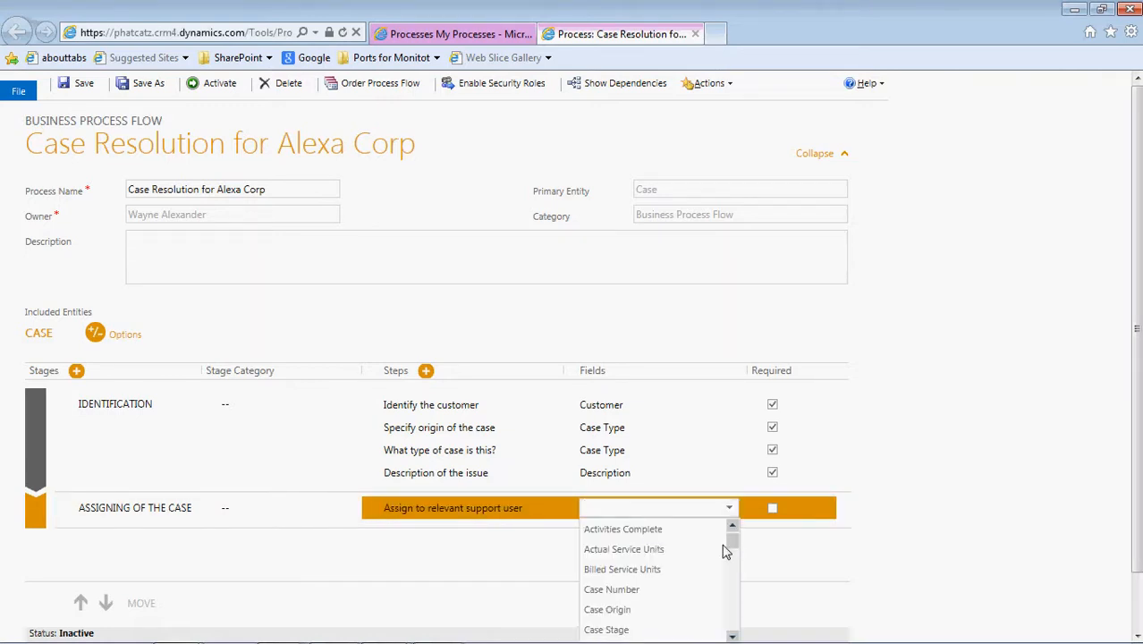
pyautogui.moveTo(725, 542); pyautogui.dragTo(732, 598)
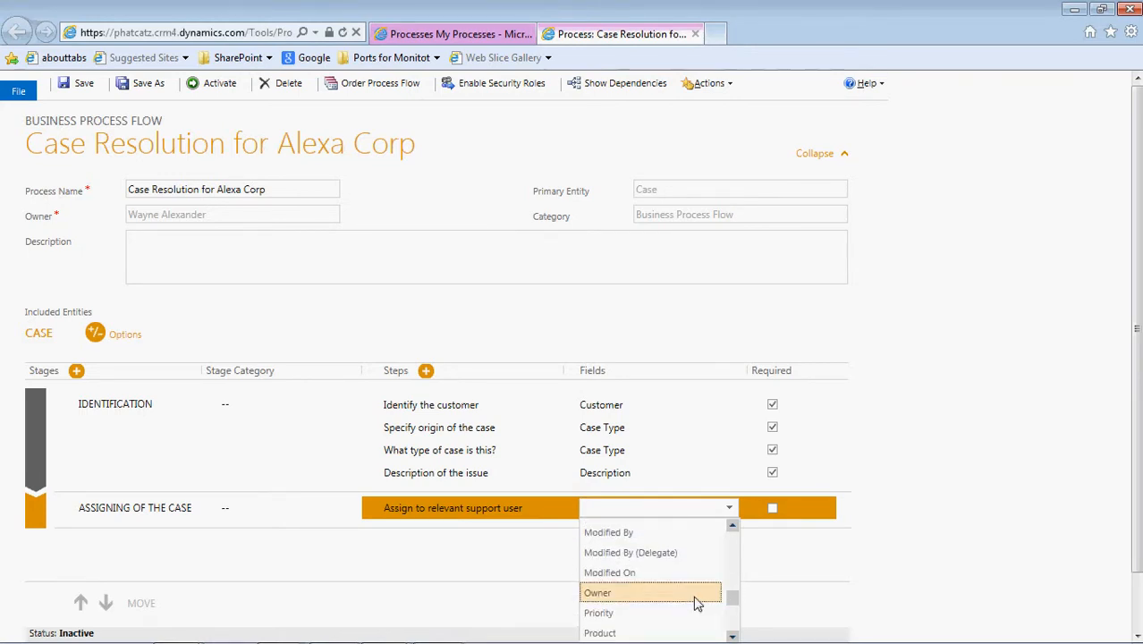
pyautogui.click(695, 597)
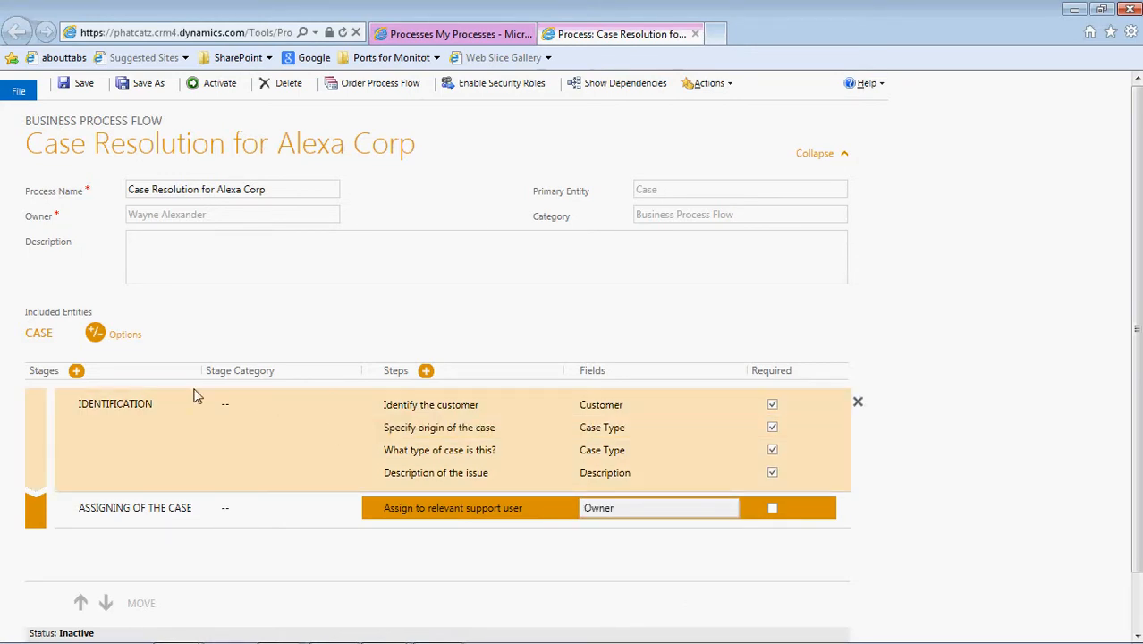
# Add a third stage named "RESEARCH" after the ASSIGNING OF THE CASE stage
pyautogui.click(77, 372)
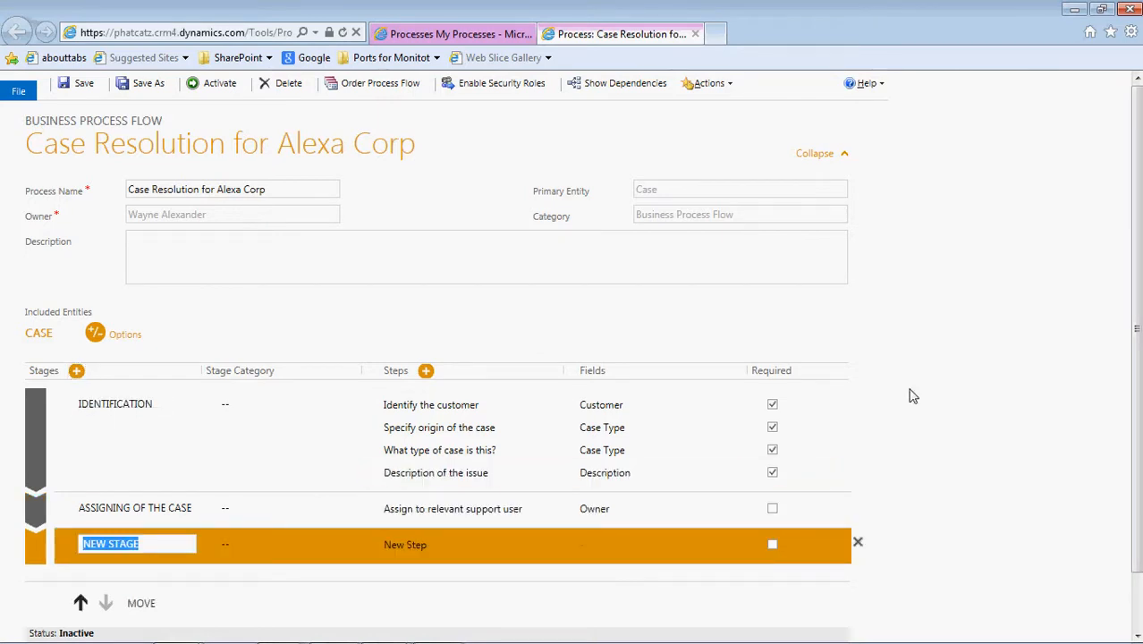
pyautogui.moveTo(1138, 374); pyautogui.dragTo(1139, 409)
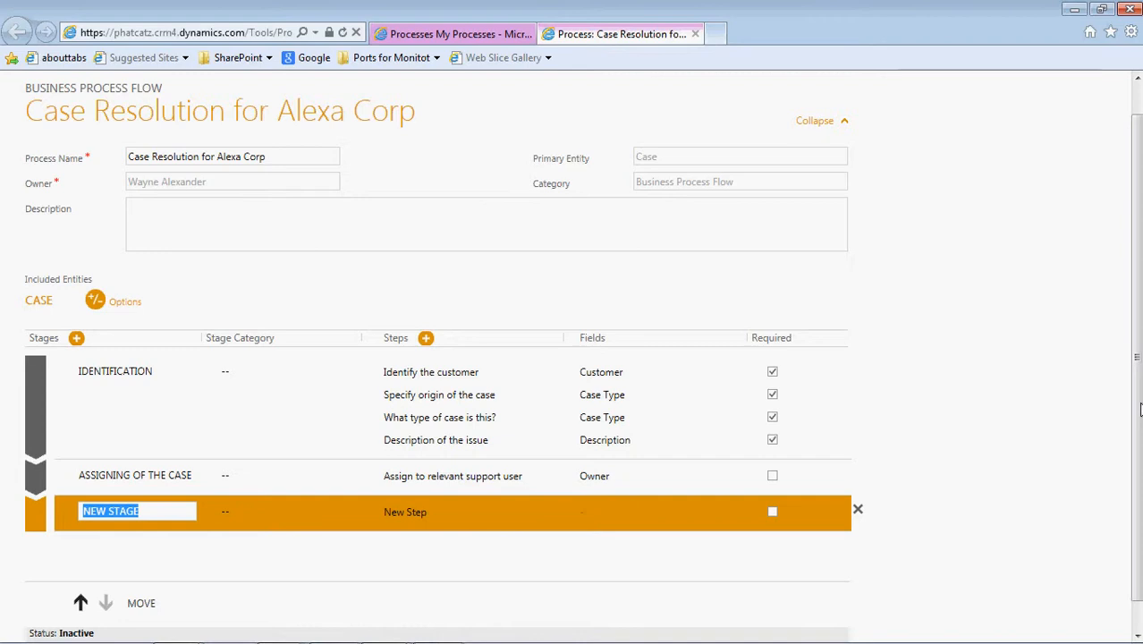
pyautogui.write('RESEARCH')
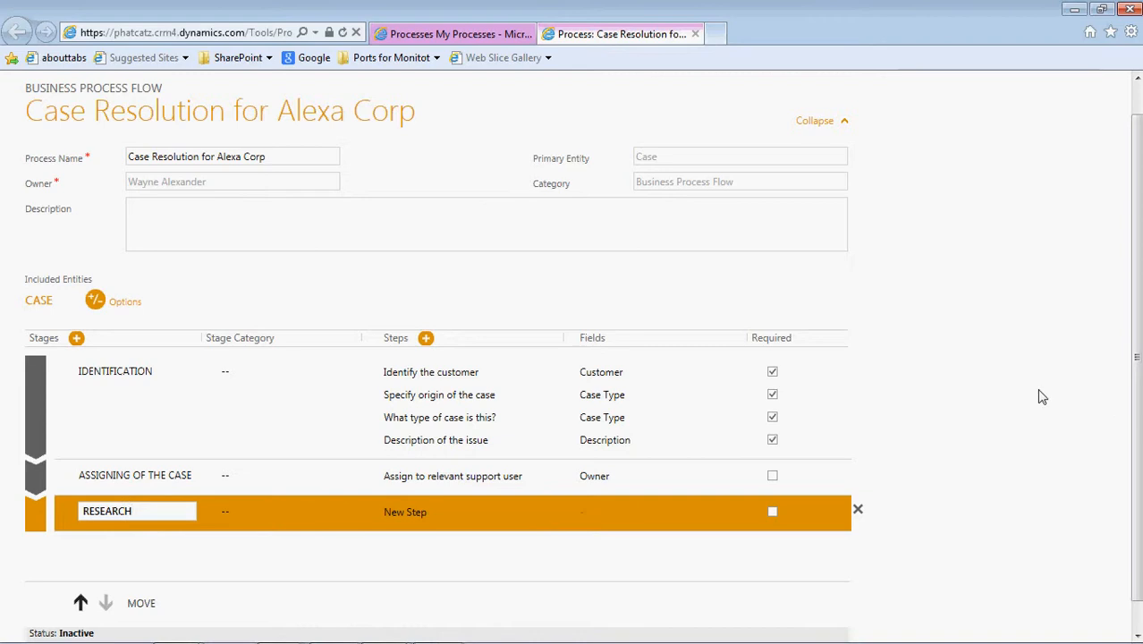
# Name the RESEARCH stage's step "Is this case related to another case?"
pyautogui.click(501, 513)
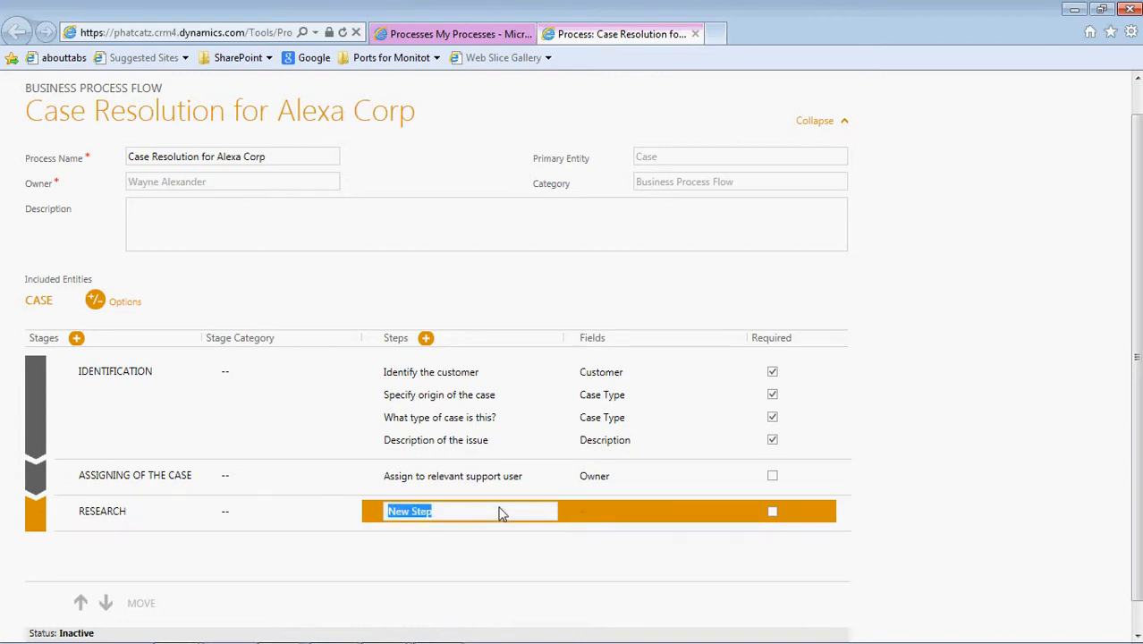
pyautogui.write('Is this case relat')
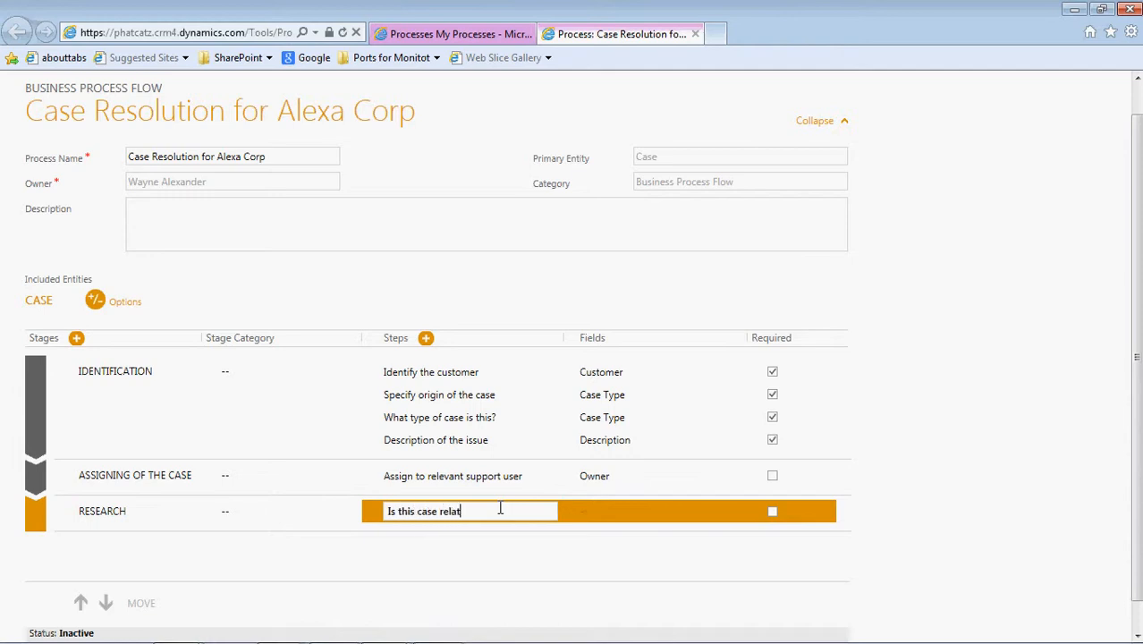
pyautogui.write('ed to another case?')
# Assign the Knowledge Base Article field to the step in the RESEARCH stage
pyautogui.click(643, 513)
pyautogui.click(726, 512)
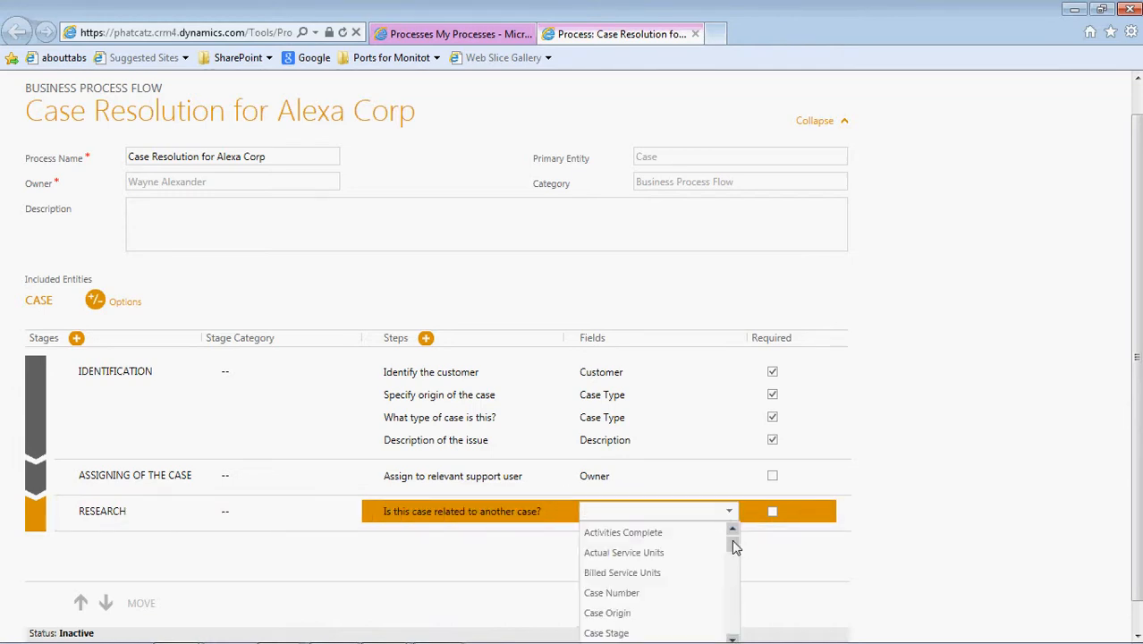
pyautogui.click(733, 638)
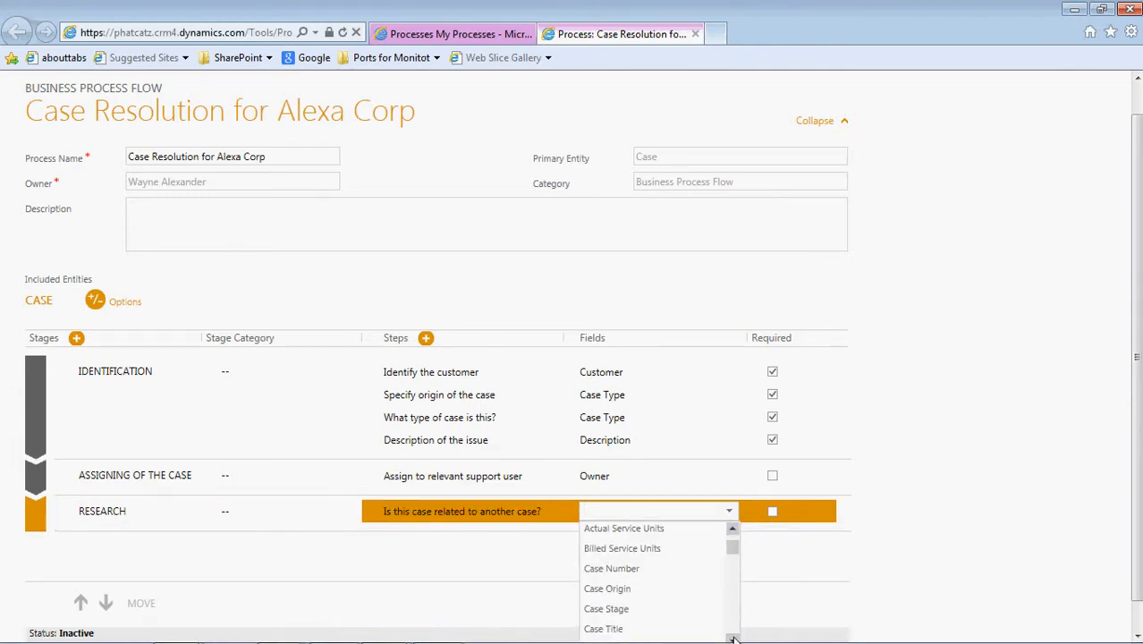
pyautogui.click(732, 638)
pyautogui.click(732, 637)
pyautogui.click(732, 638)
pyautogui.click(733, 638)
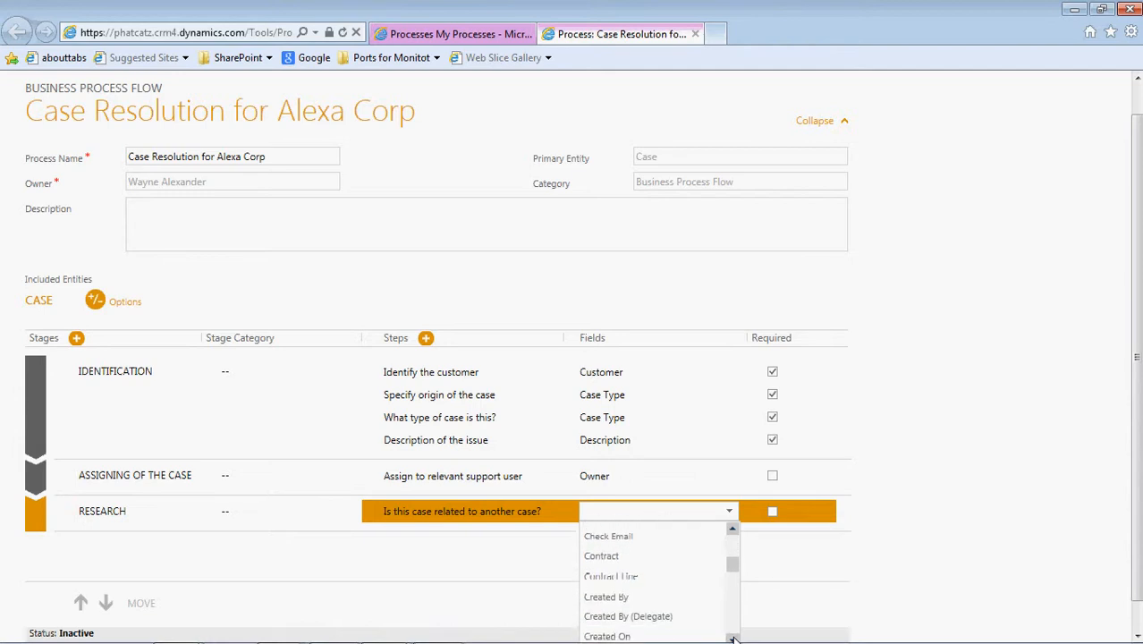
pyautogui.click(733, 638)
pyautogui.click(732, 638)
pyautogui.click(732, 638)
pyautogui.click(733, 638)
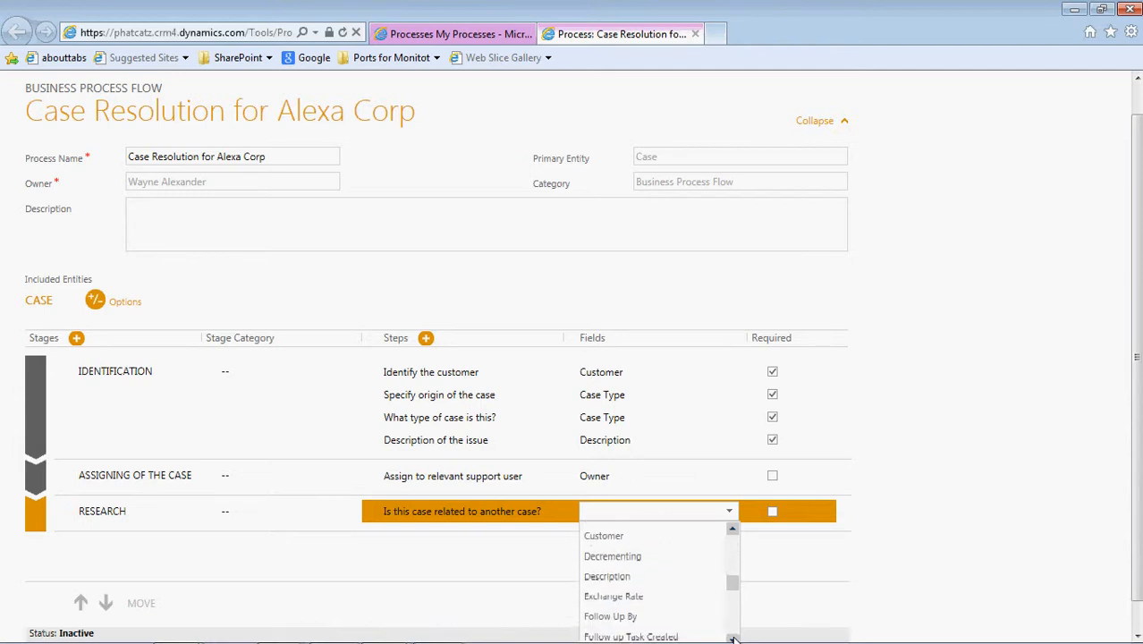
pyautogui.click(733, 638)
pyautogui.click(732, 638)
pyautogui.click(733, 638)
pyautogui.click(733, 637)
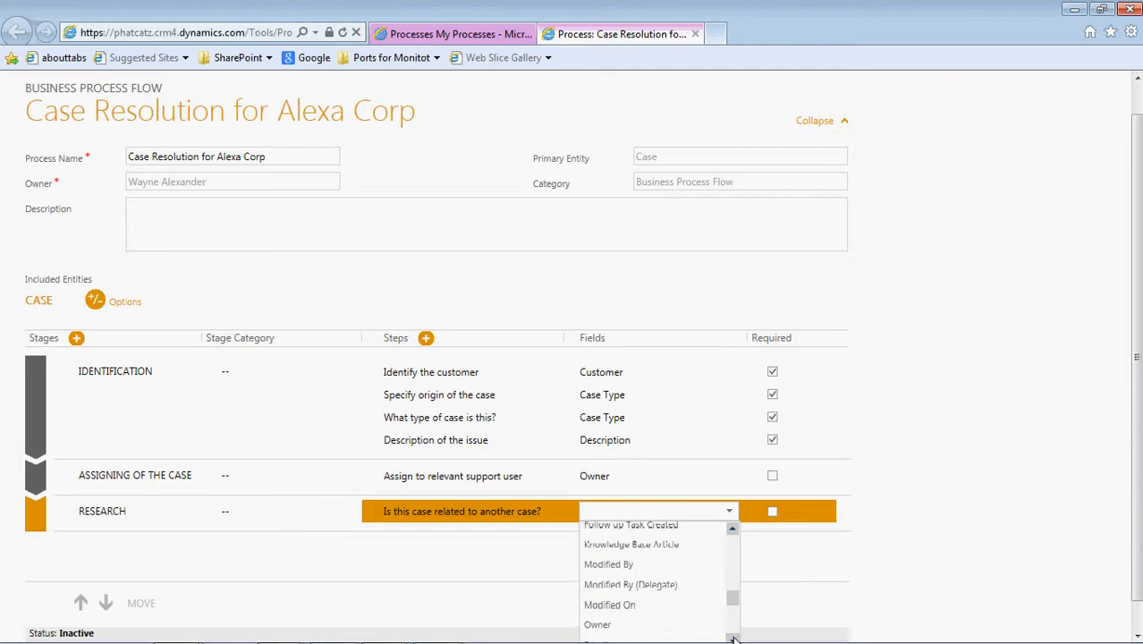
pyautogui.click(732, 638)
pyautogui.click(732, 638)
pyautogui.click(733, 637)
pyautogui.click(732, 638)
pyautogui.click(733, 638)
pyautogui.click(733, 637)
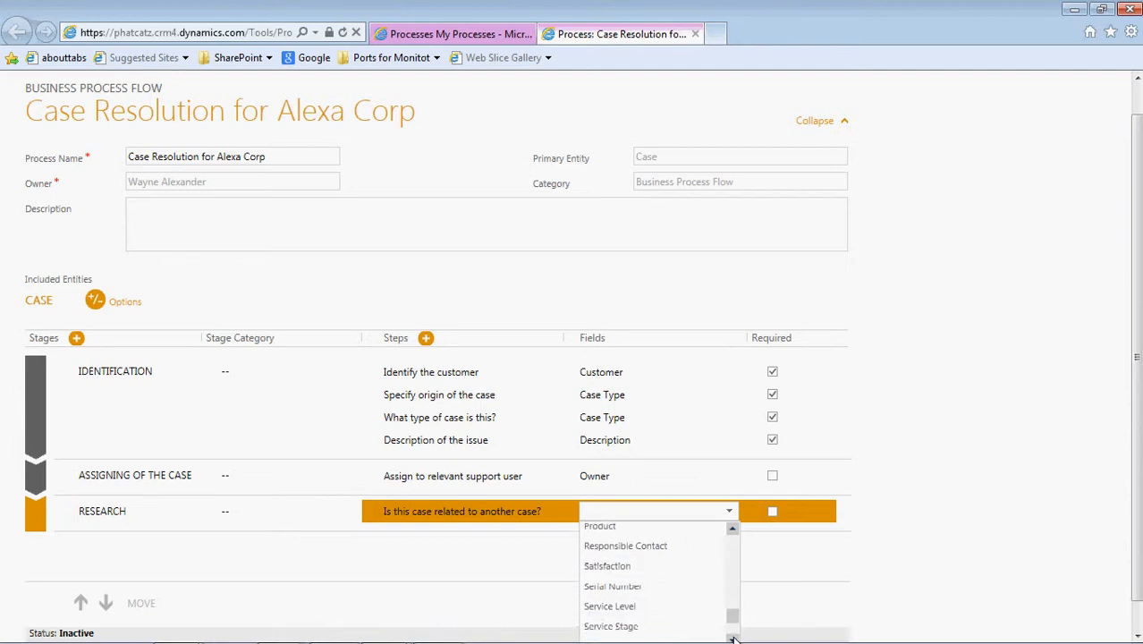
pyautogui.click(733, 638)
pyautogui.click(732, 638)
pyautogui.click(733, 637)
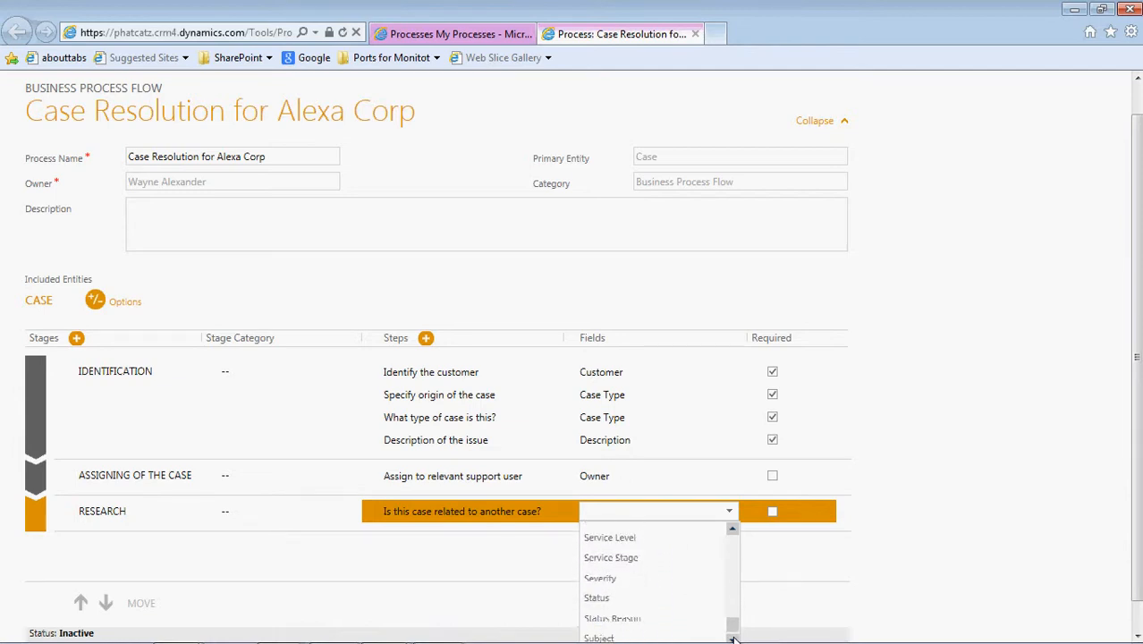
pyautogui.moveTo(732, 625); pyautogui.dragTo(730, 597)
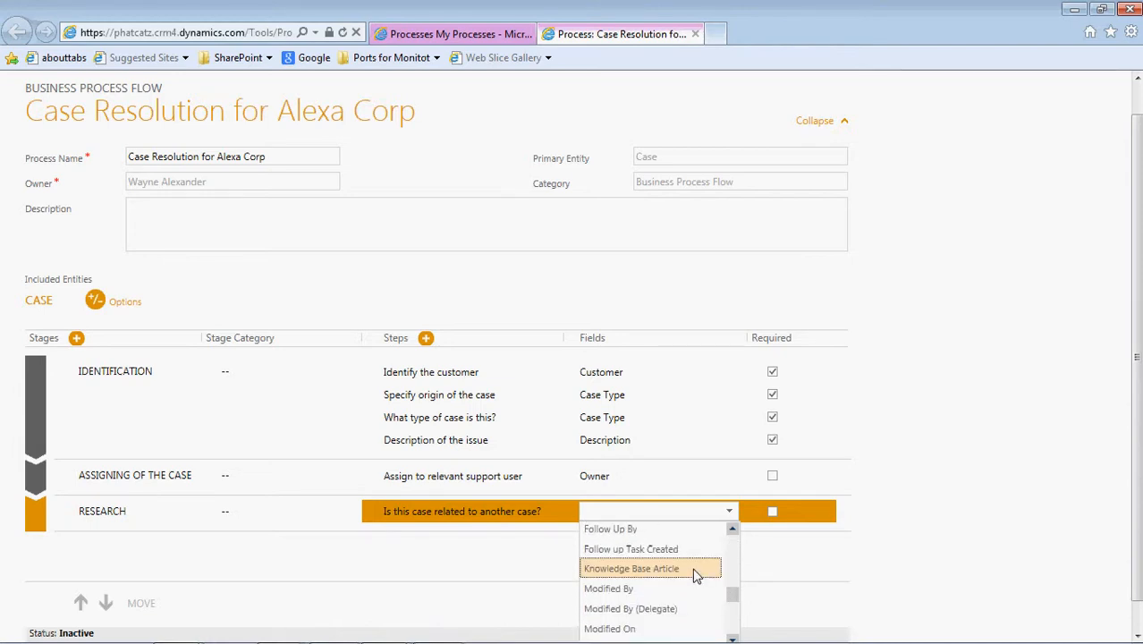
pyautogui.click(696, 575)
# Rename the RESEARCH stage's step to "Check for KBA"
pyautogui.click(545, 513)
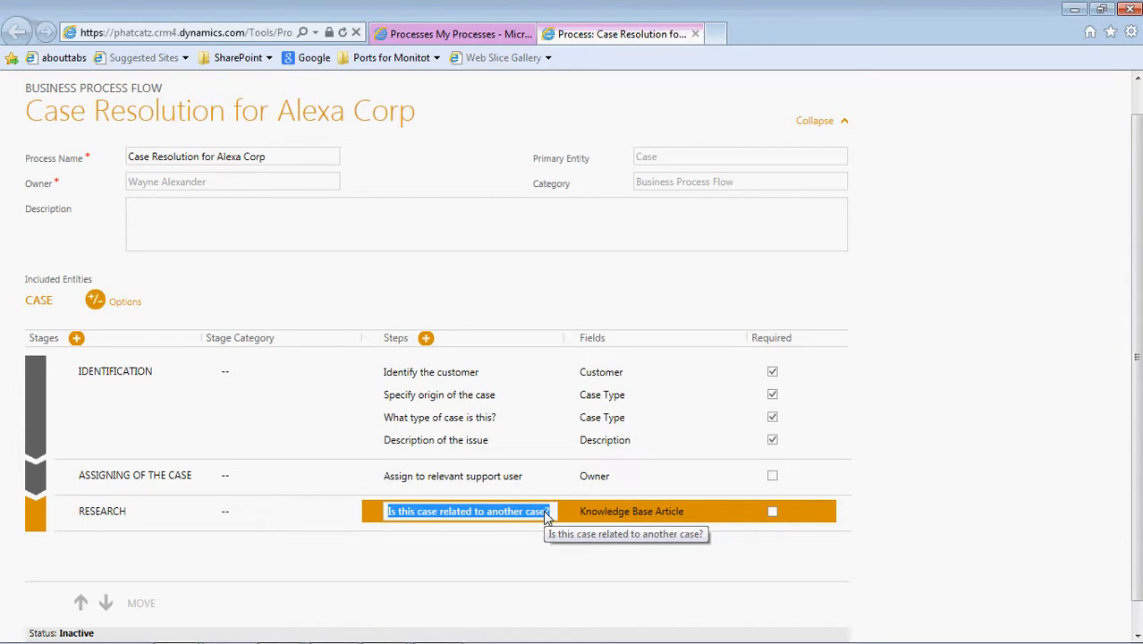
pyautogui.press('Tab')
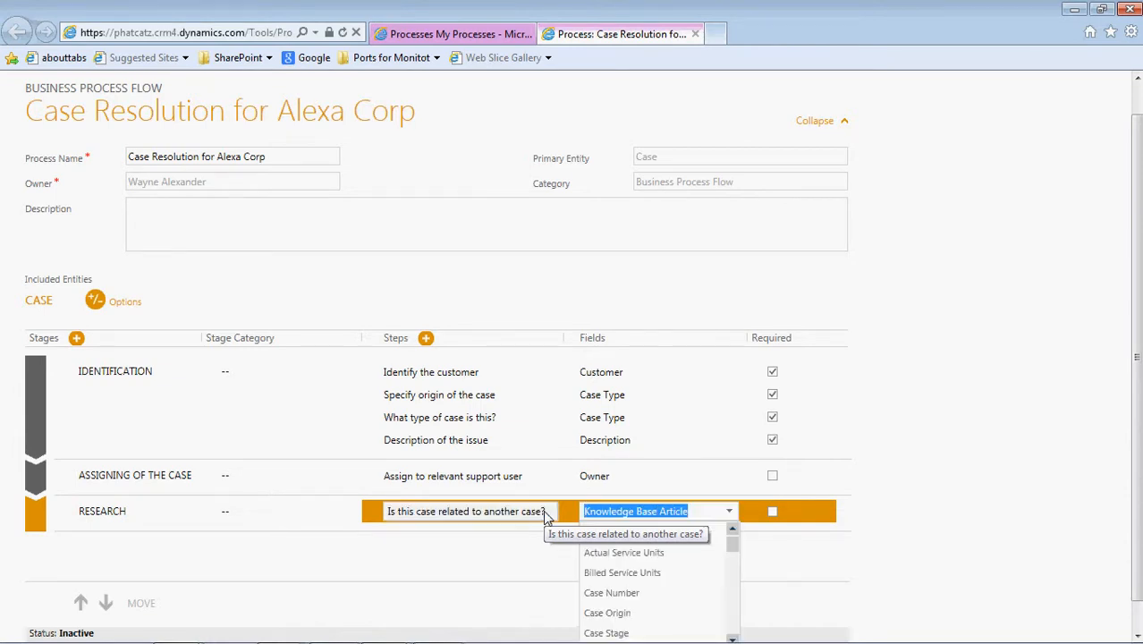
pyautogui.click(545, 513)
pyautogui.write('Check ')
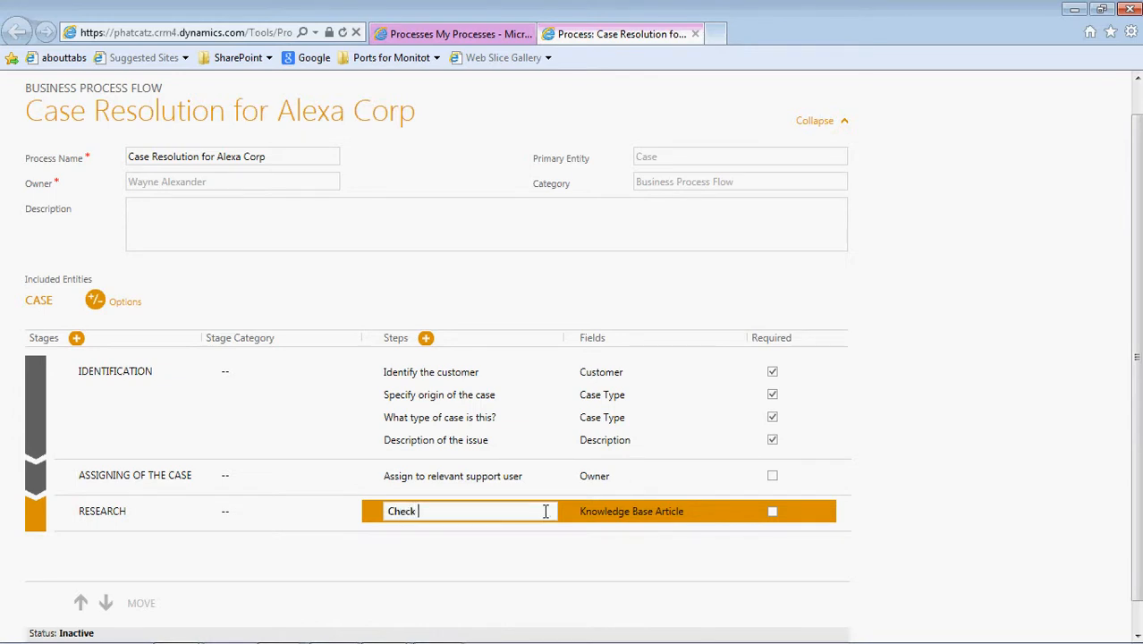
pyautogui.write('for KBA')
pyautogui.click(679, 571)
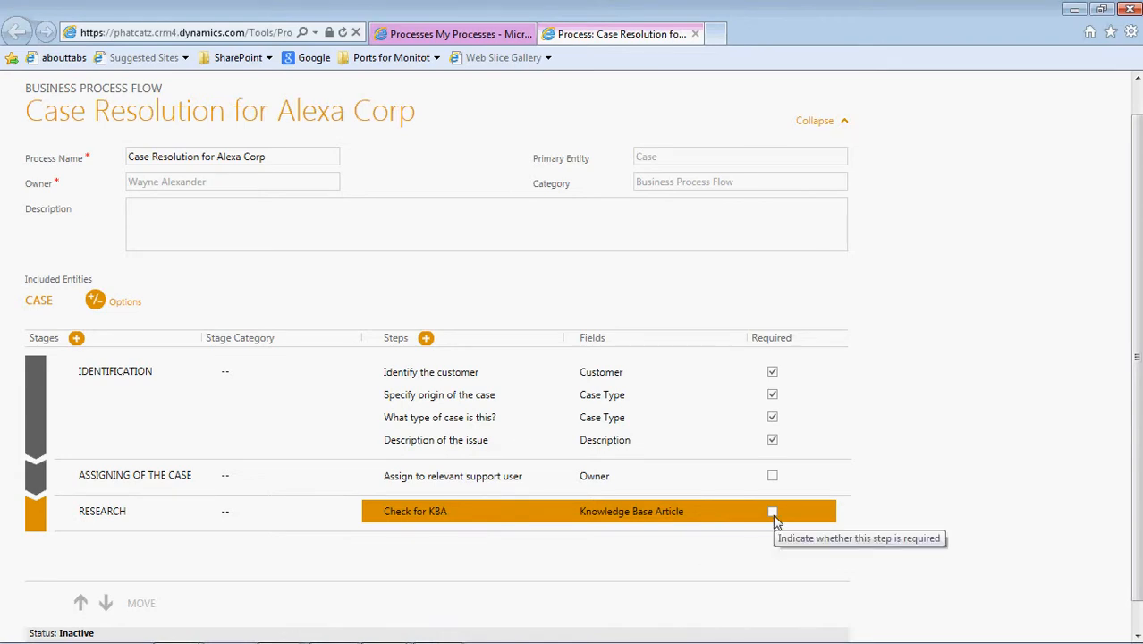
# Add a fourth stage named "RESOLUTION" after the RESEARCH stage
pyautogui.click(76, 338)
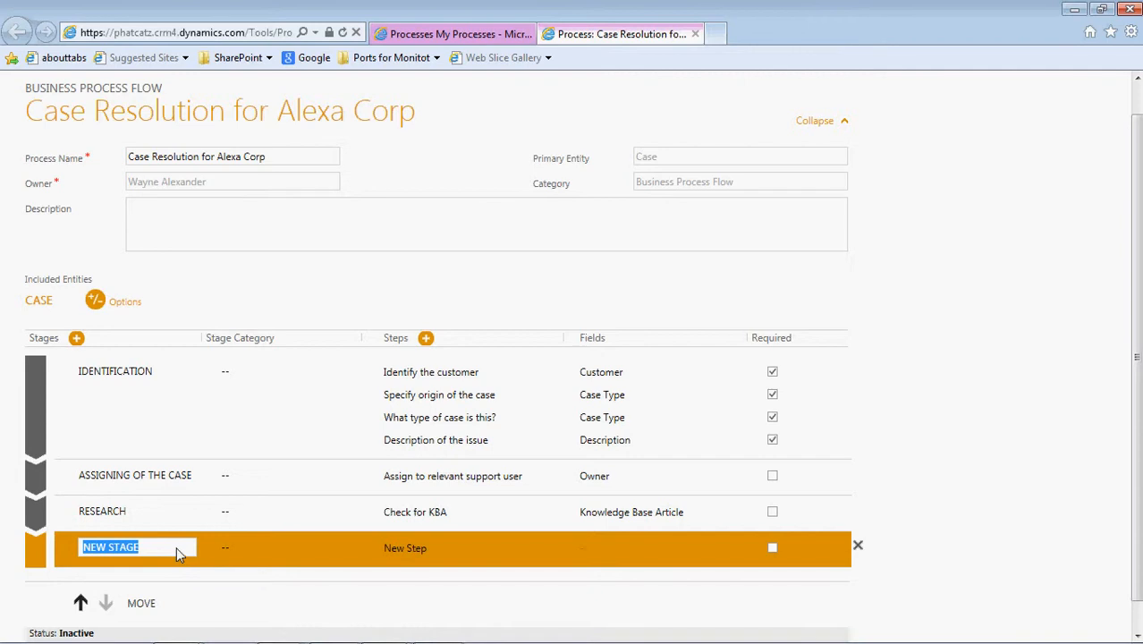
pyautogui.write('RESOL')
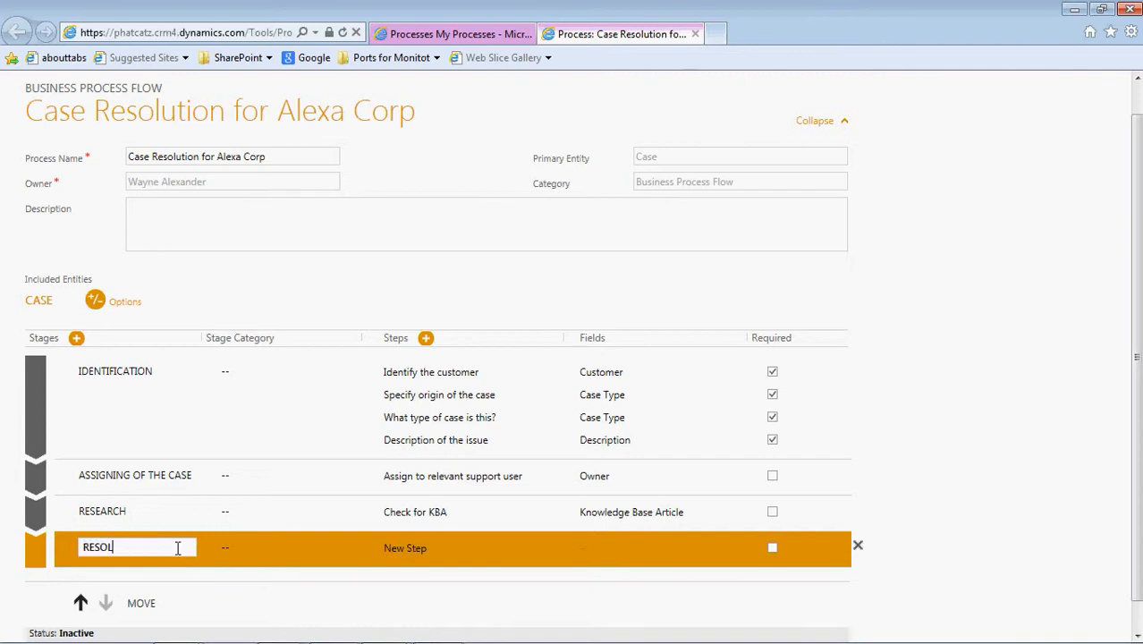
pyautogui.write('UTION')
# Name the RESOLUTION stage's step "Is the customer satisifed?"
pyautogui.click(391, 556)
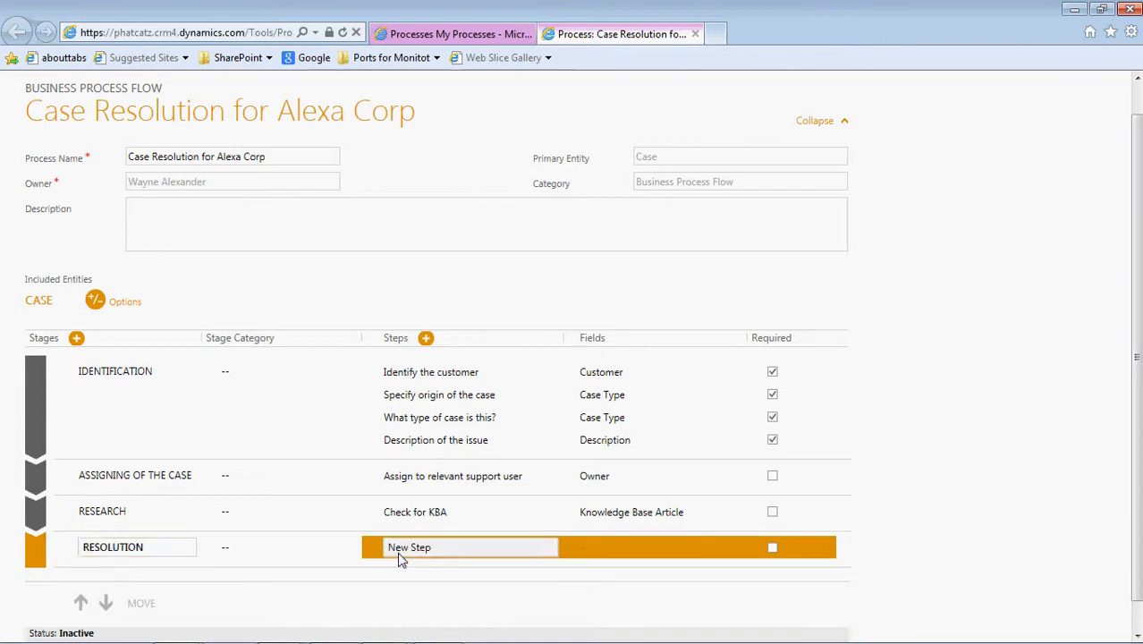
pyautogui.write('IS THE')
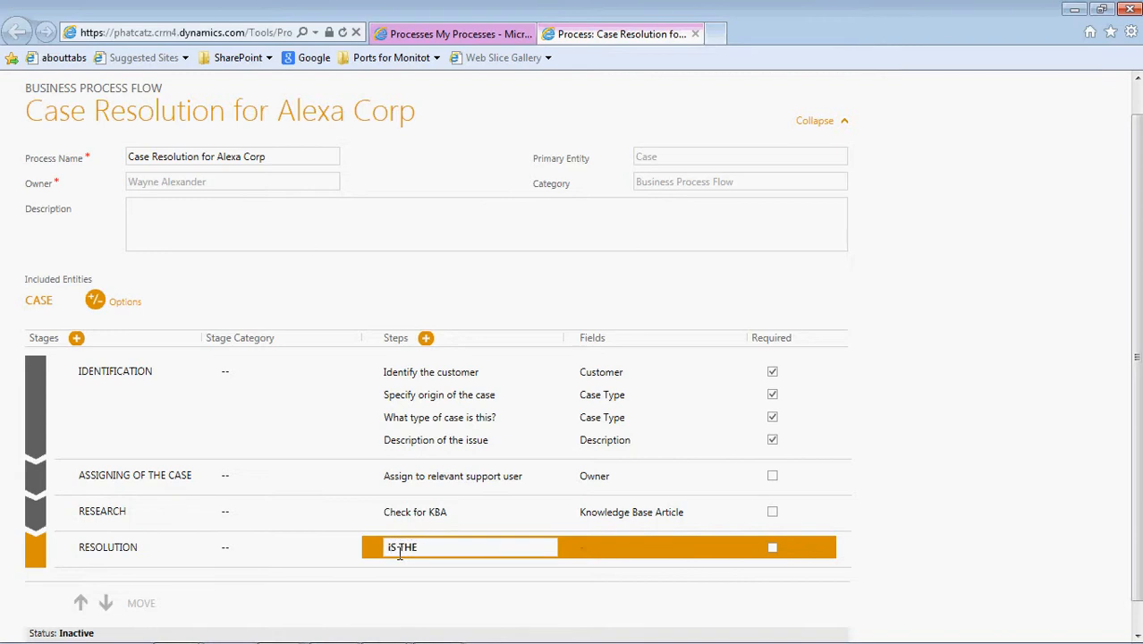
pyautogui.press('BackSpace')
pyautogui.press('BackSpace')
pyautogui.press('BackSpace')
pyautogui.press('BackSpace')
pyautogui.press('BackSpace')
pyautogui.press('BackSpace')
pyautogui.write('Is the customer satisifed?')
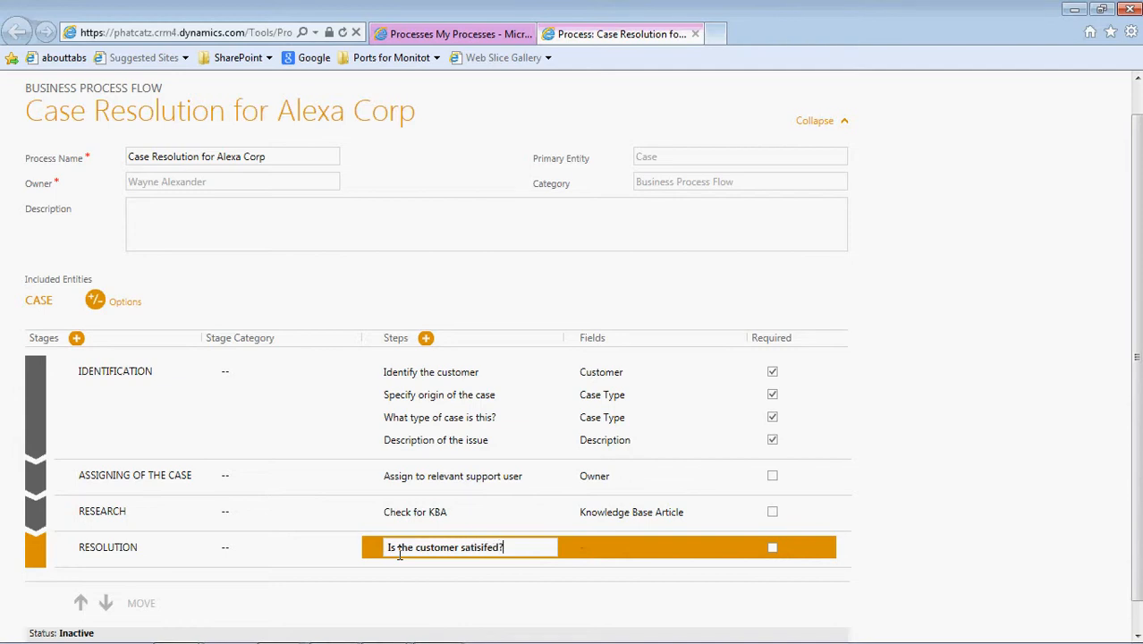
# Assign the Satisfaction field to the RESOLUTION stage's step and make it required
pyautogui.click(677, 547)
pyautogui.click(681, 547)
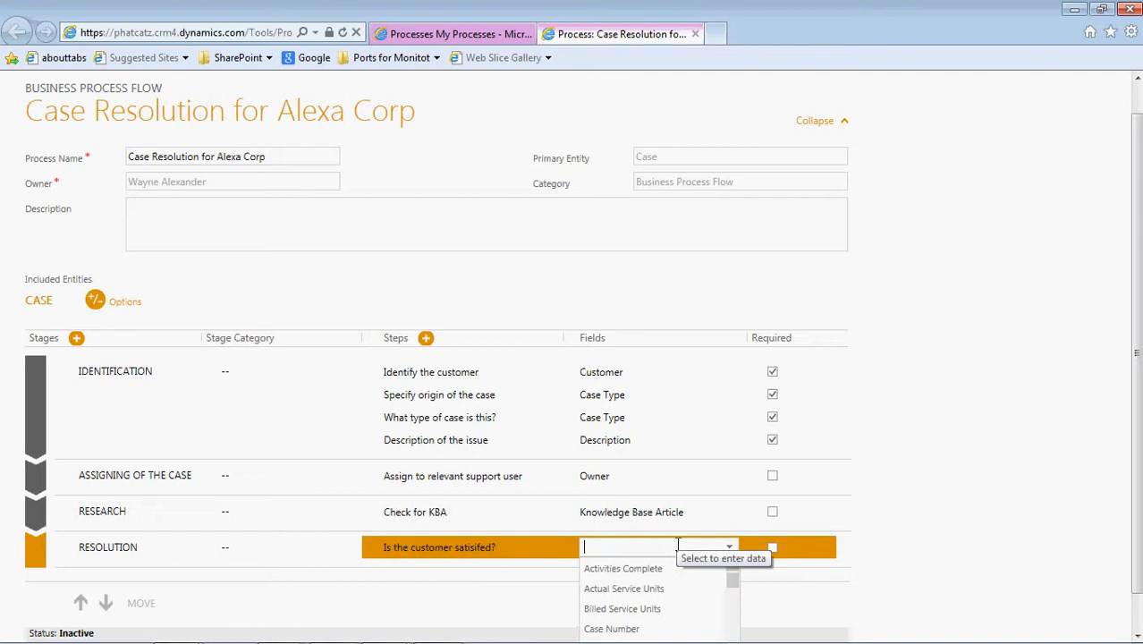
pyautogui.click(731, 583)
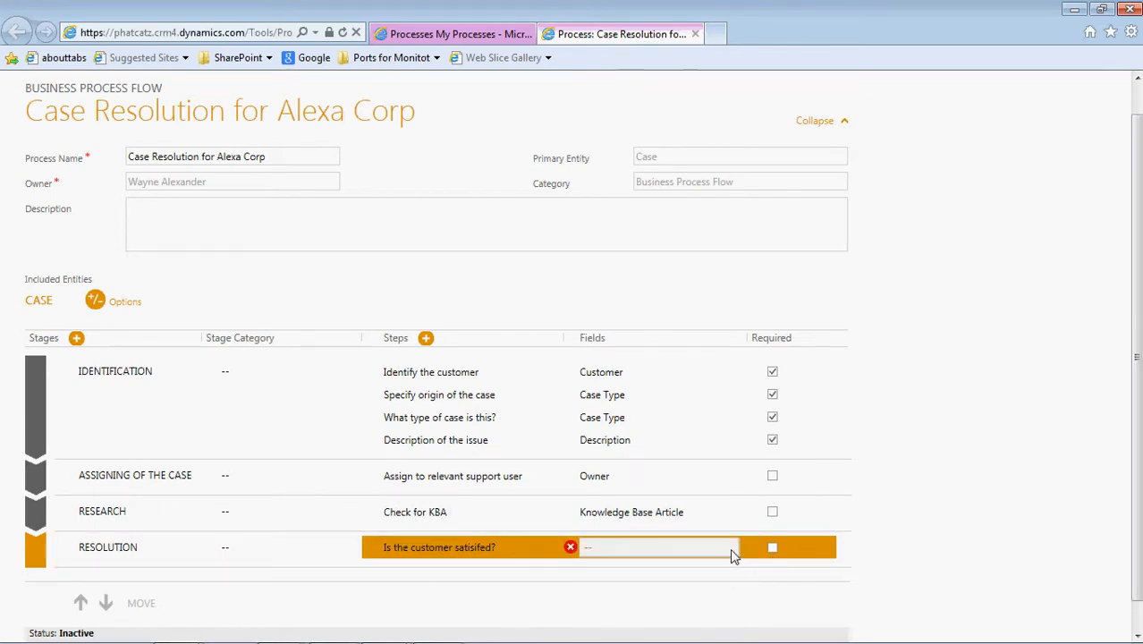
pyautogui.click(731, 555)
pyautogui.moveTo(733, 573); pyautogui.dragTo(738, 639)
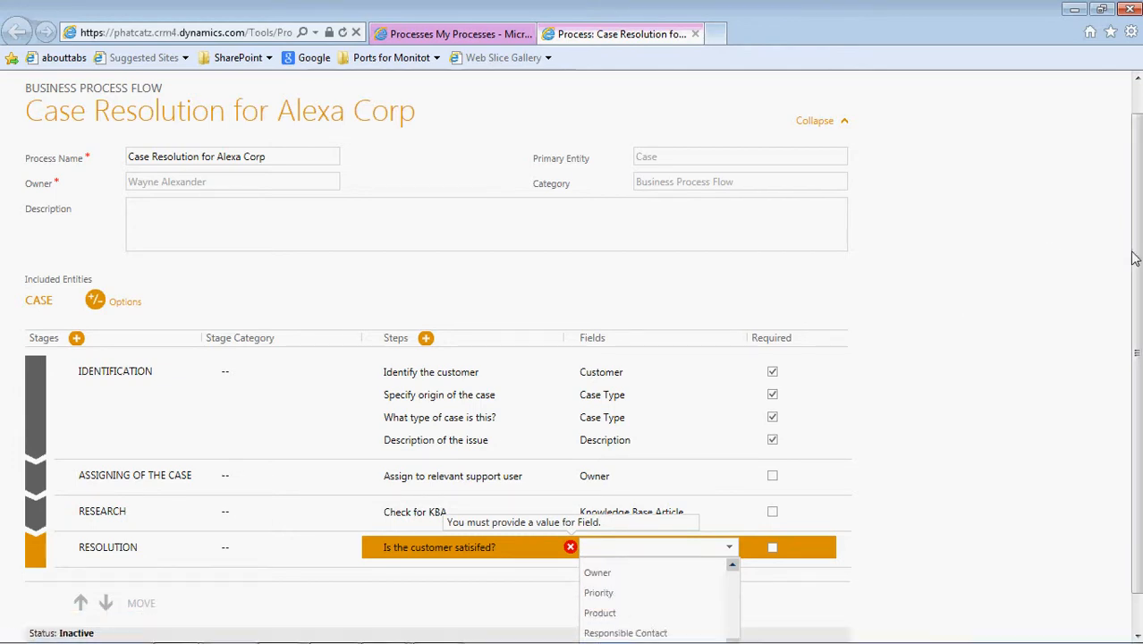
pyautogui.moveTo(1134, 258); pyautogui.dragTo(1134, 289)
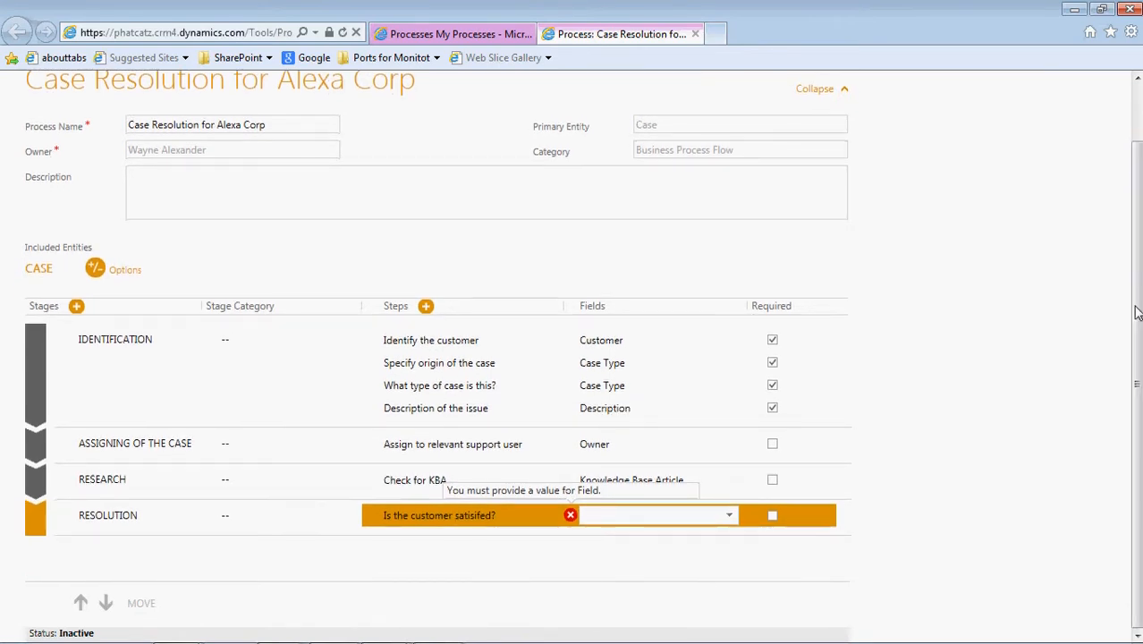
pyautogui.click(729, 522)
pyautogui.moveTo(735, 546); pyautogui.dragTo(738, 623)
pyautogui.click(707, 616)
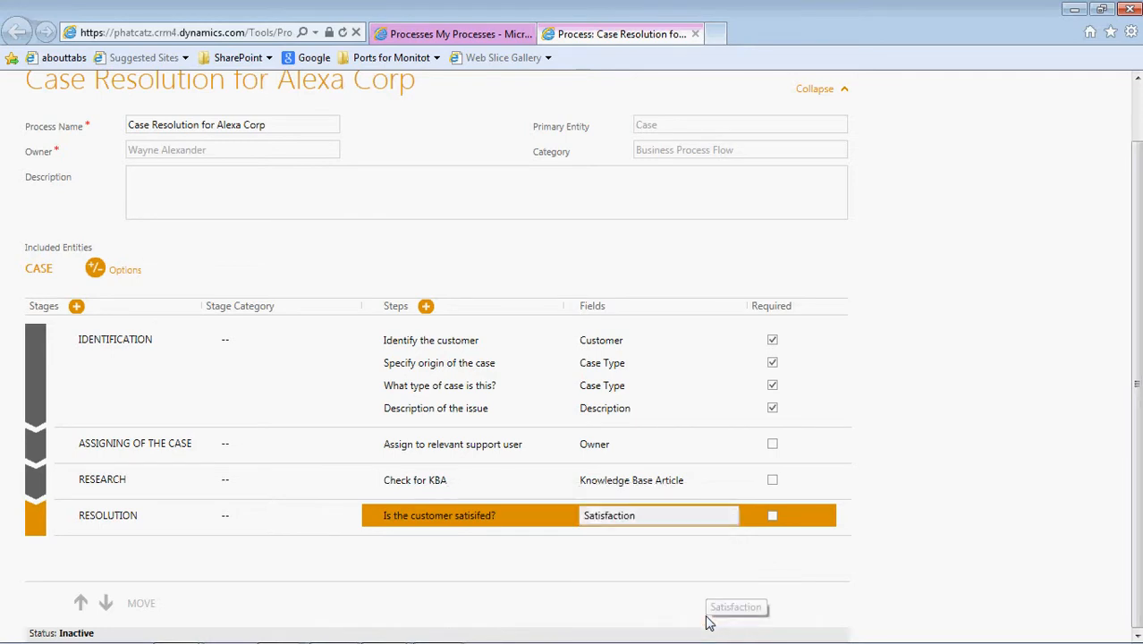
pyautogui.click(773, 517)
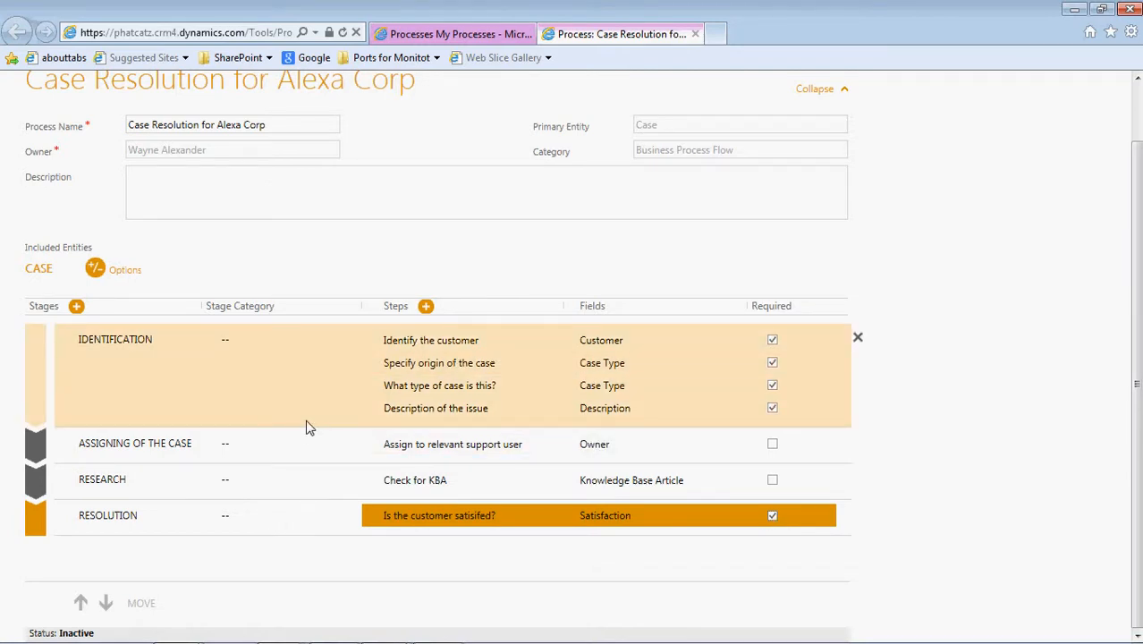
# Set the stage category to Identify for IDENTIFICATION and to Qualify for ASSIGNING OF THE CASE
pyautogui.click(277, 345)
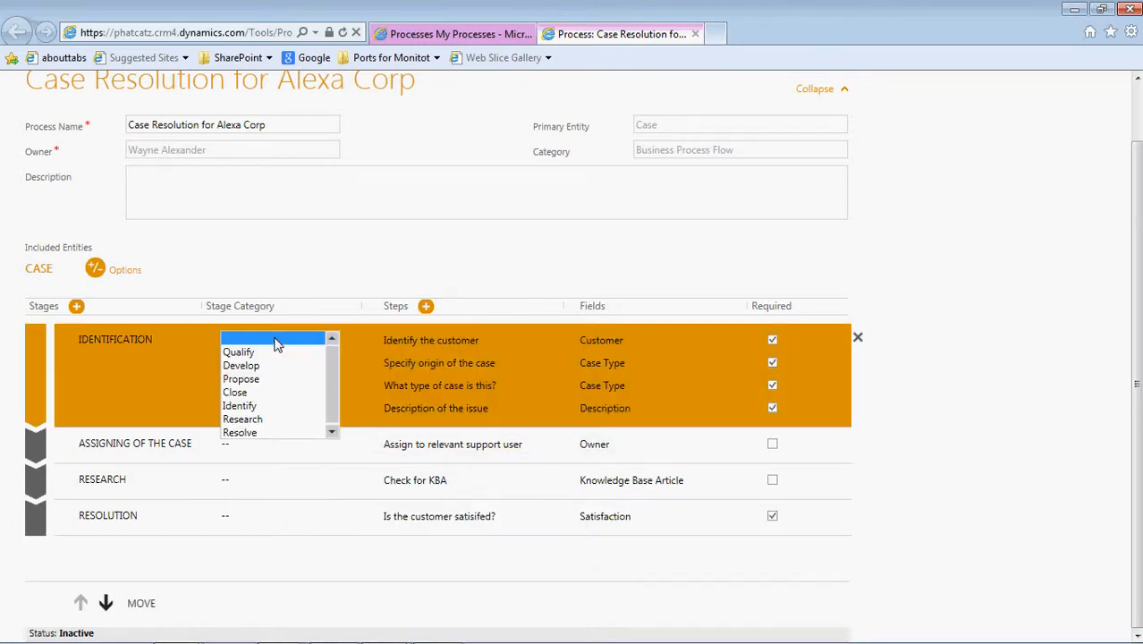
pyautogui.click(279, 405)
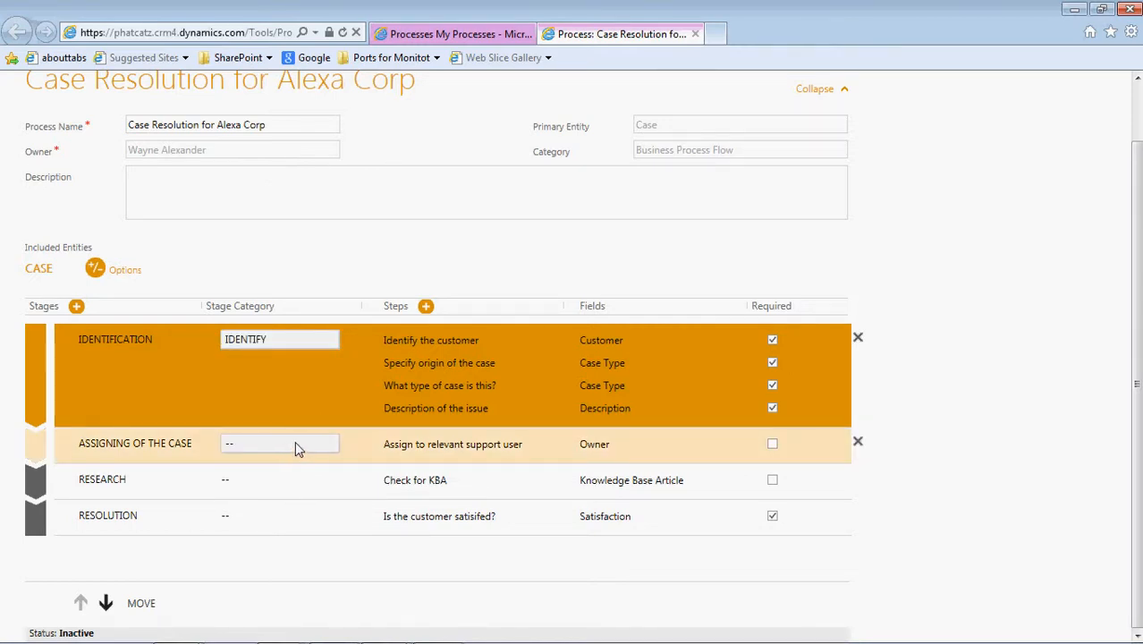
pyautogui.click(298, 443)
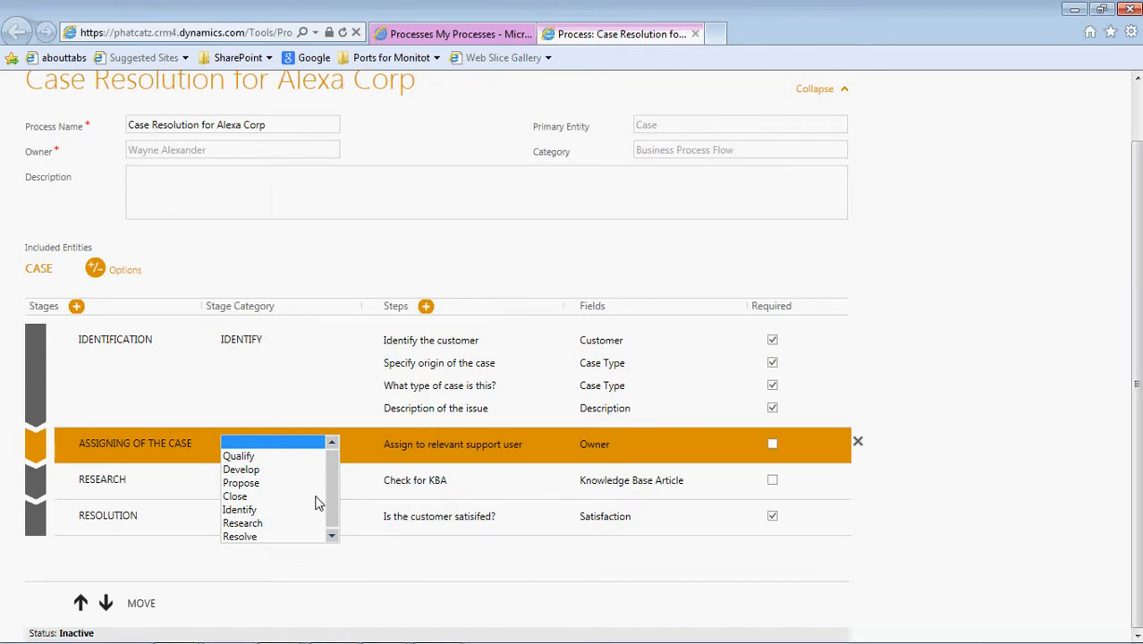
pyautogui.click(289, 457)
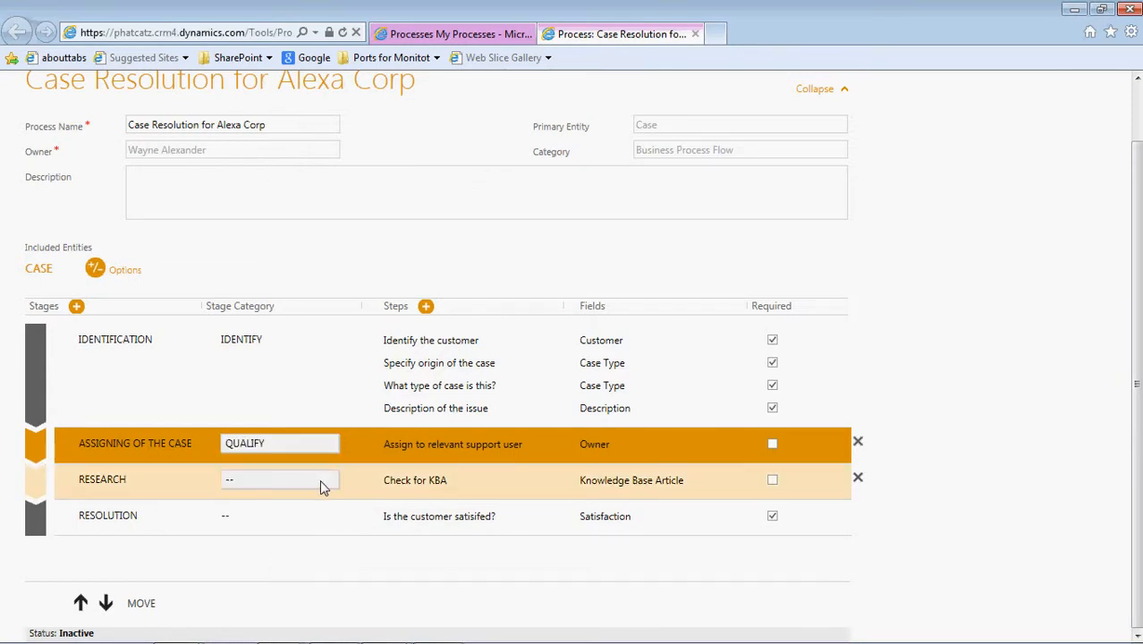
# Set the stage category to Research for the RESEARCH stage and to Resolve for the RESOLUTION stage
pyautogui.click(319, 479)
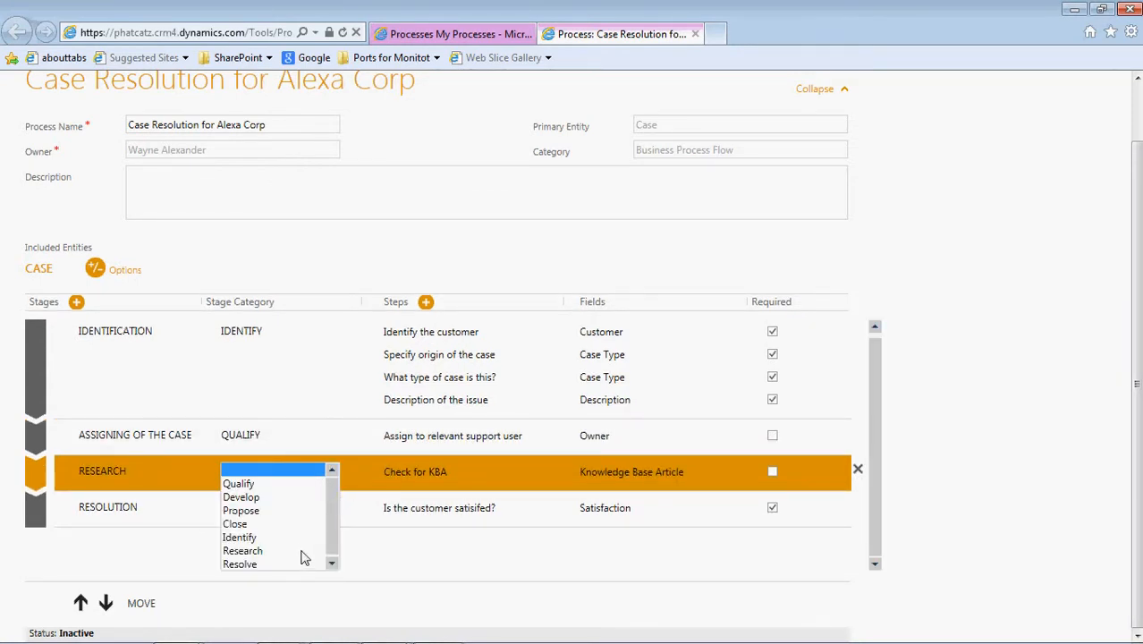
pyautogui.click(301, 551)
pyautogui.click(312, 519)
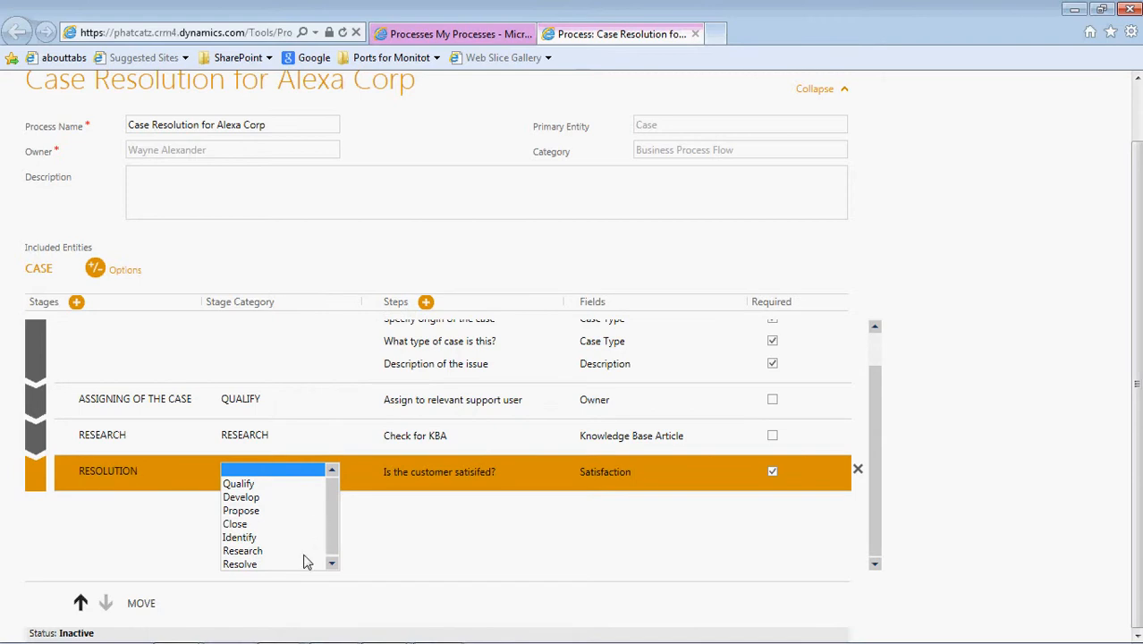
pyautogui.click(303, 564)
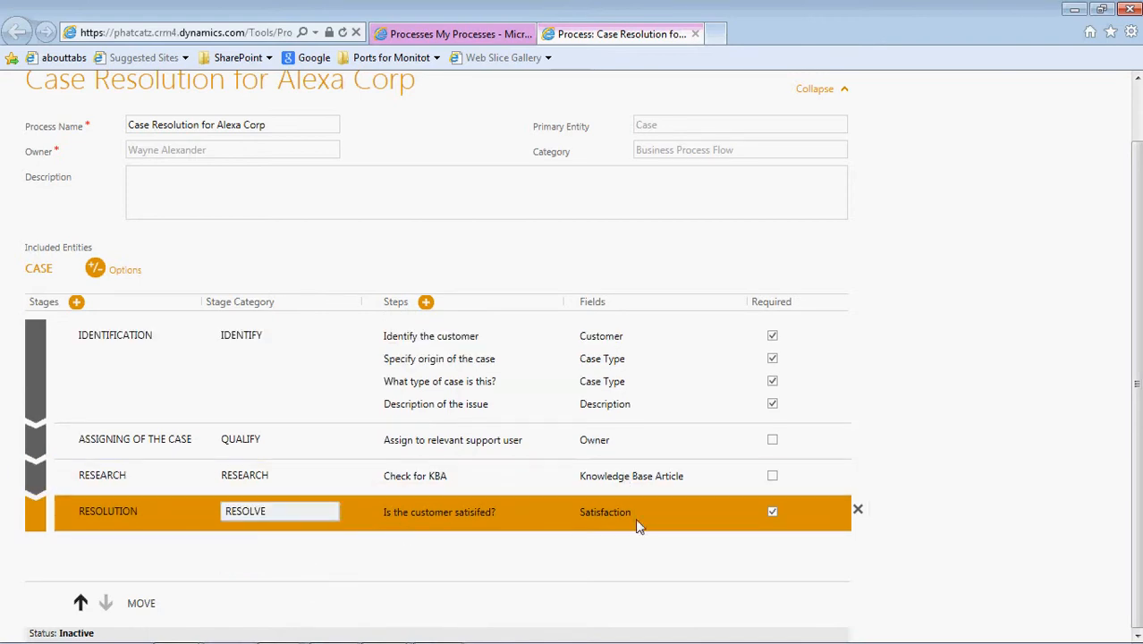
# Save the Case Resolution for Alexa Corp business process flow
pyautogui.moveTo(1136, 364); pyautogui.dragTo(1128, 314)
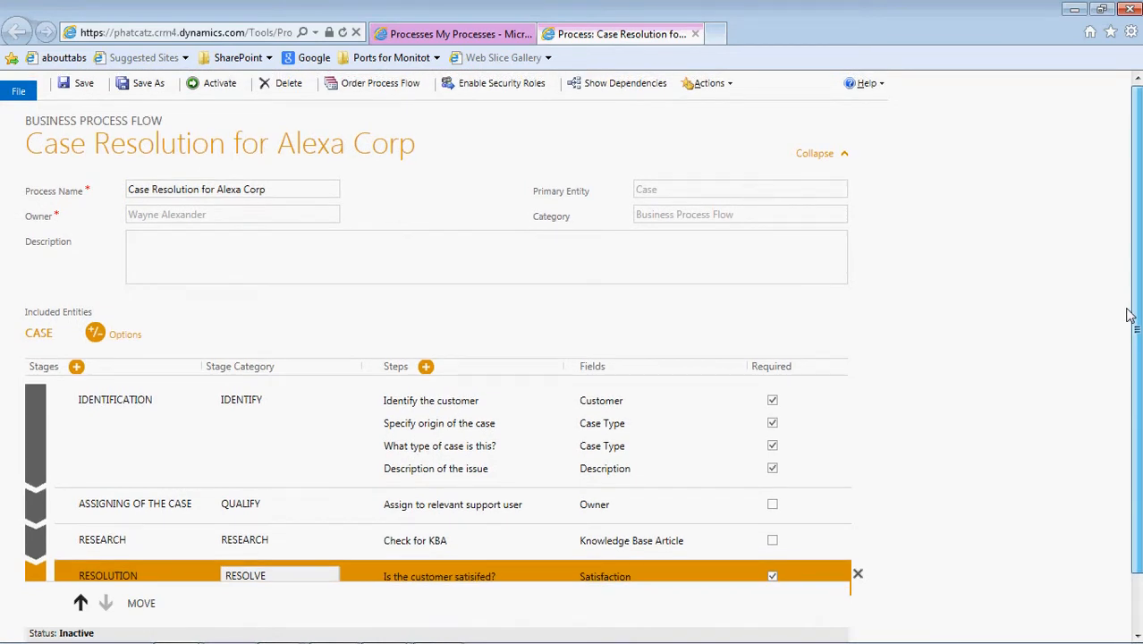
pyautogui.moveTo(1128, 315); pyautogui.dragTo(1135, 347)
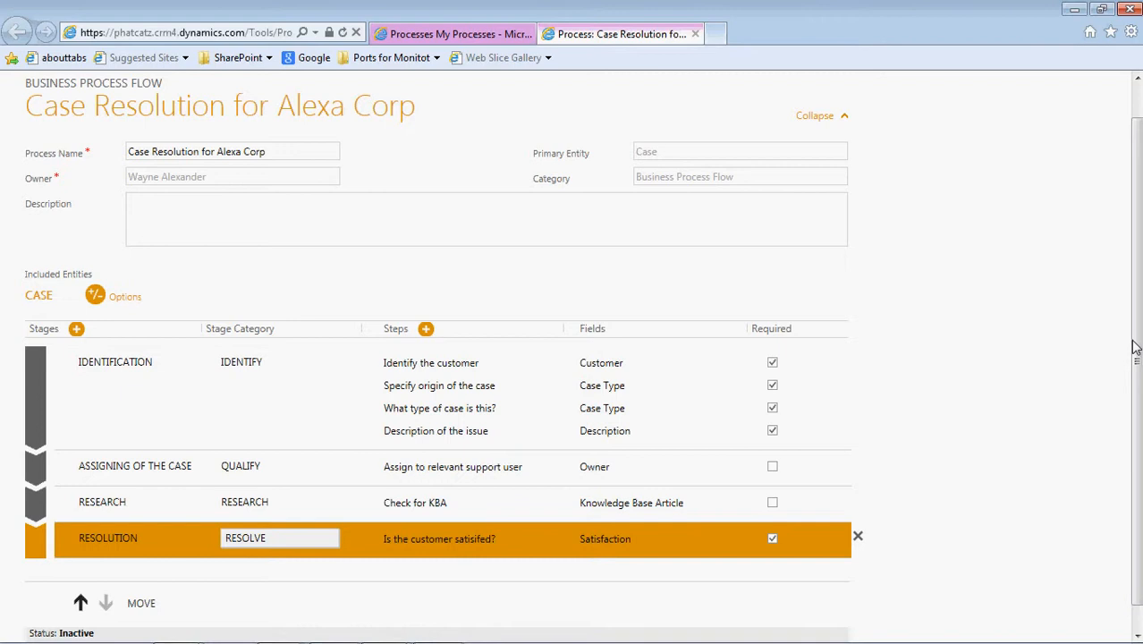
pyautogui.moveTo(1134, 347); pyautogui.dragTo(1132, 309)
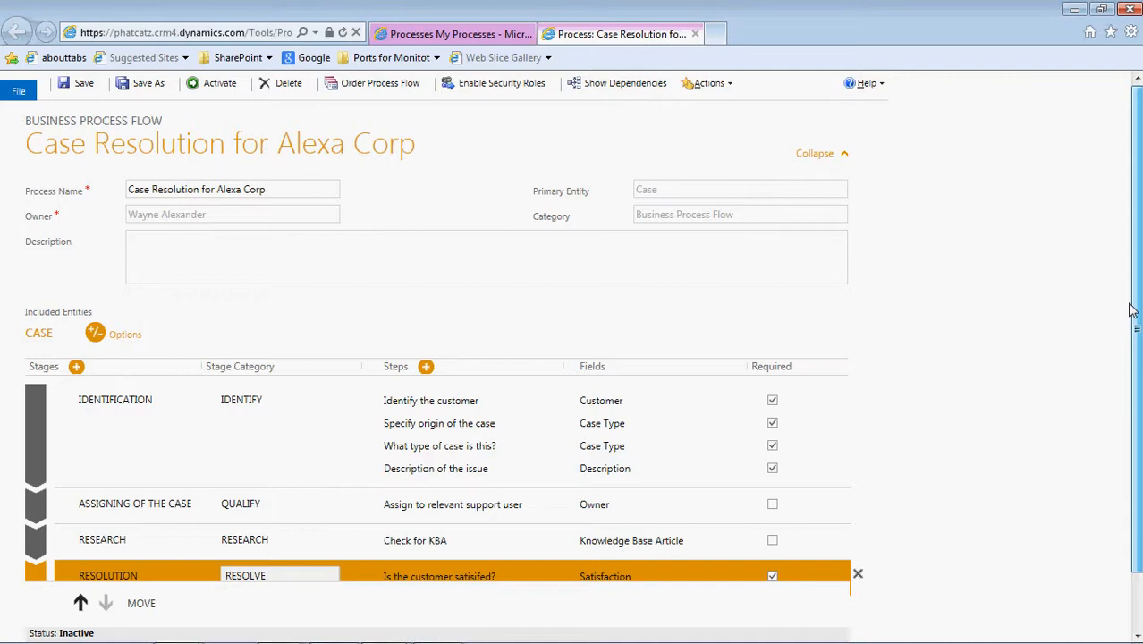
pyautogui.moveTo(1131, 310); pyautogui.dragTo(1131, 310)
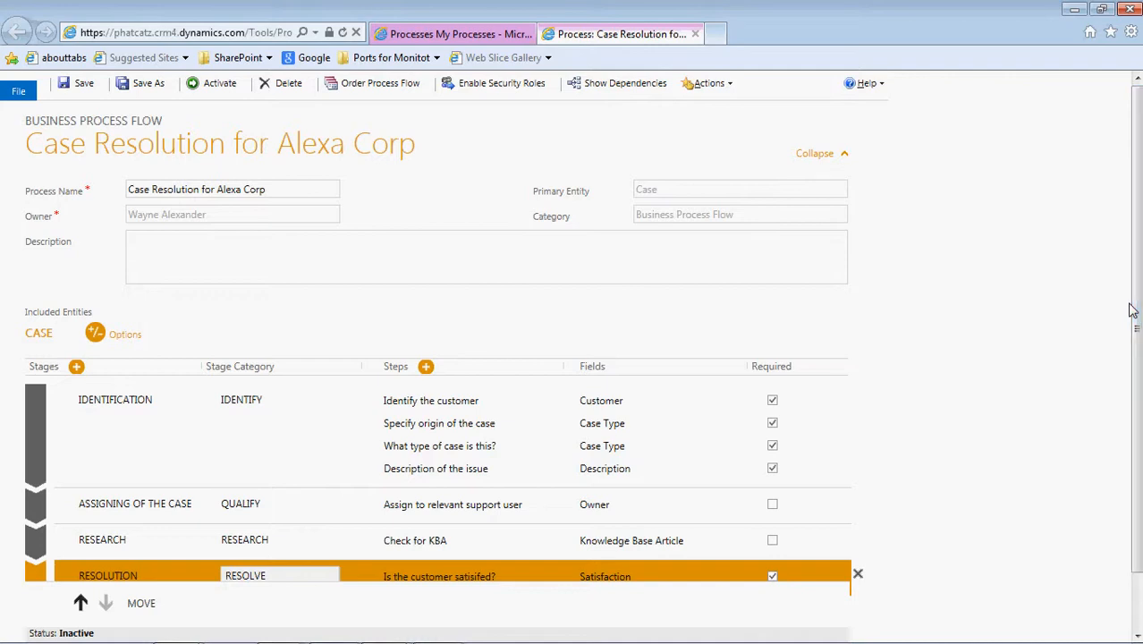
pyautogui.click(85, 87)
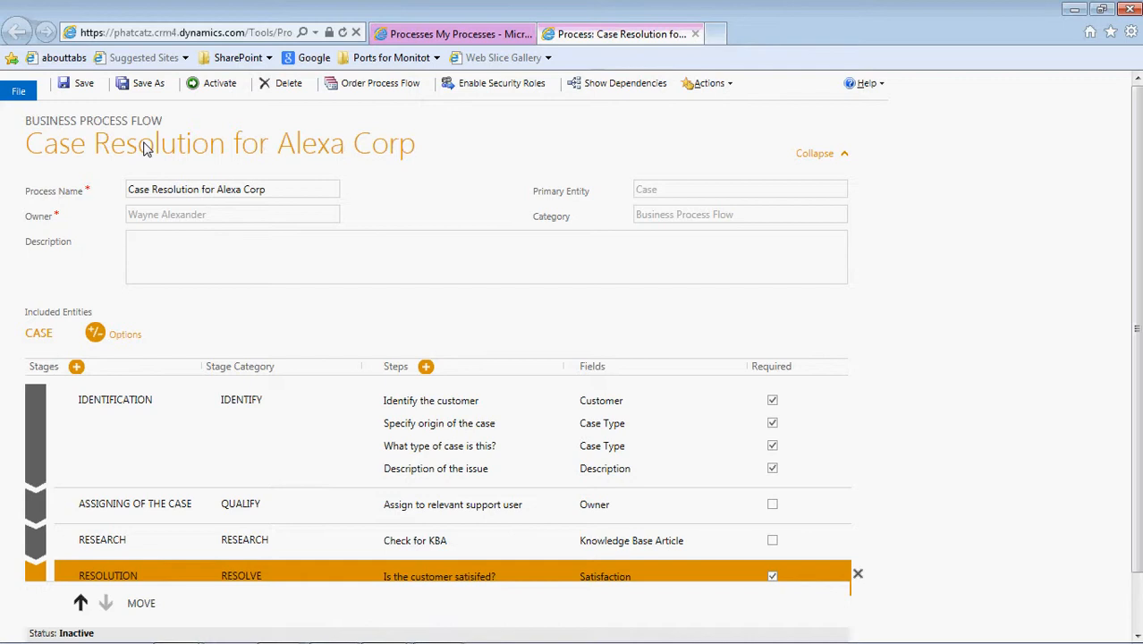
# Enable the process flow for everyone in its security role settings
pyautogui.click(466, 90)
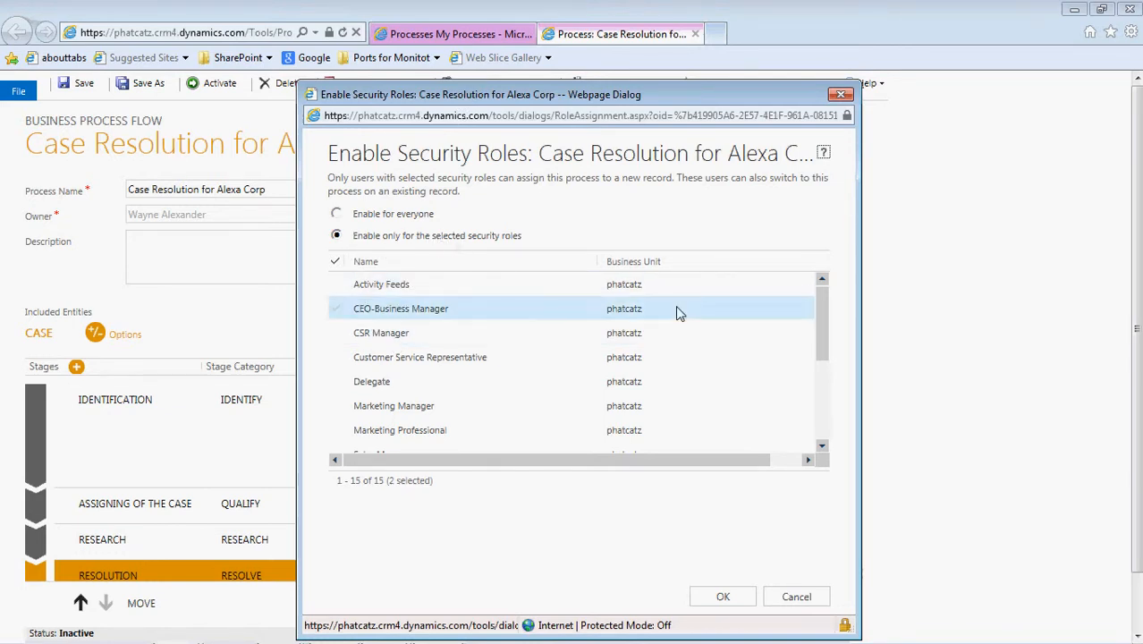
pyautogui.scroll(-1, 823, 345)
pyautogui.moveTo(823, 336); pyautogui.dragTo(824, 385)
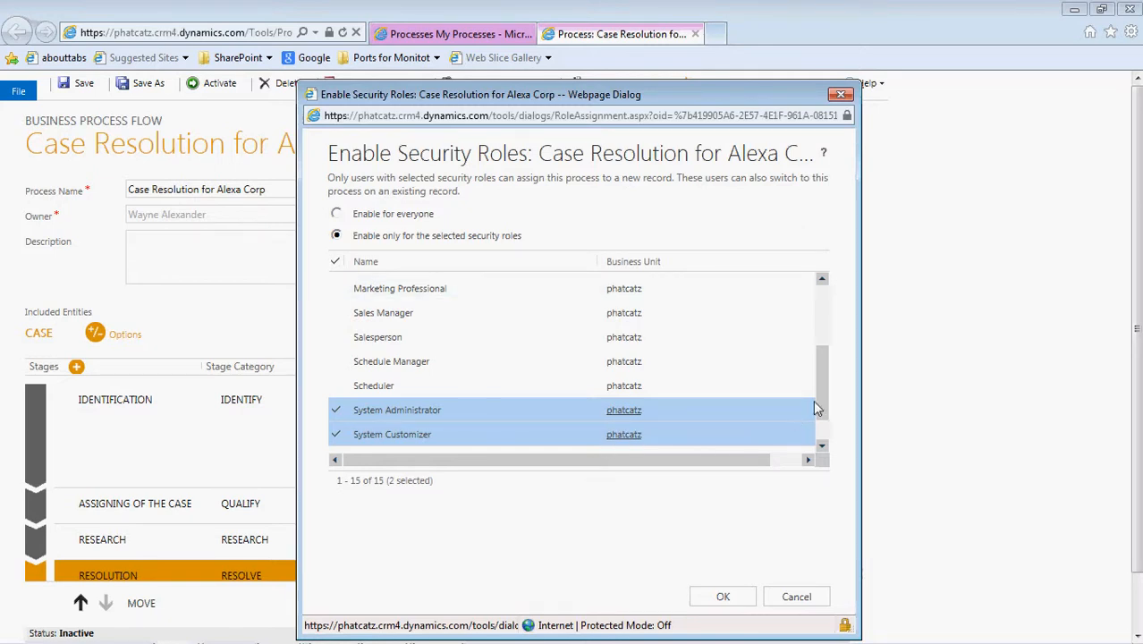
pyautogui.moveTo(821, 399); pyautogui.dragTo(824, 428)
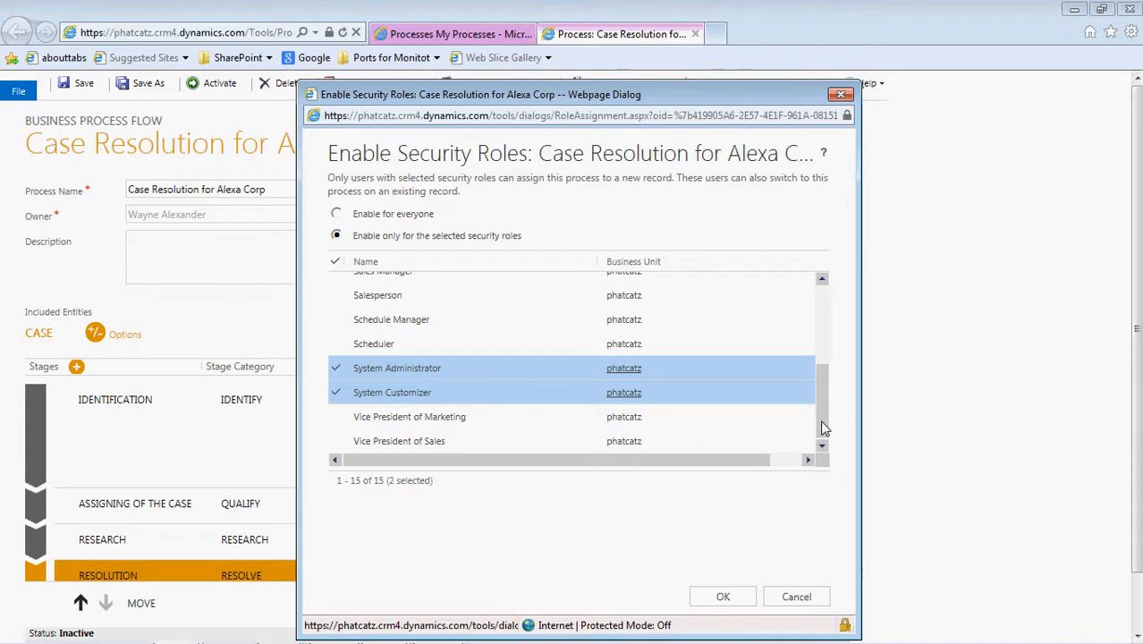
pyautogui.click(336, 214)
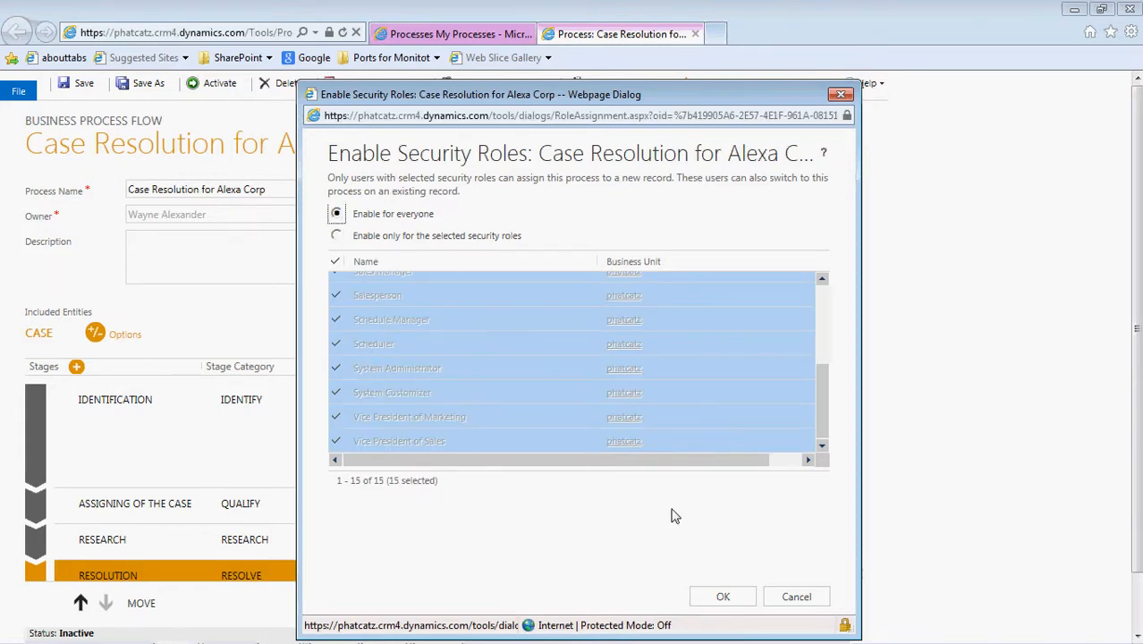
pyautogui.click(730, 596)
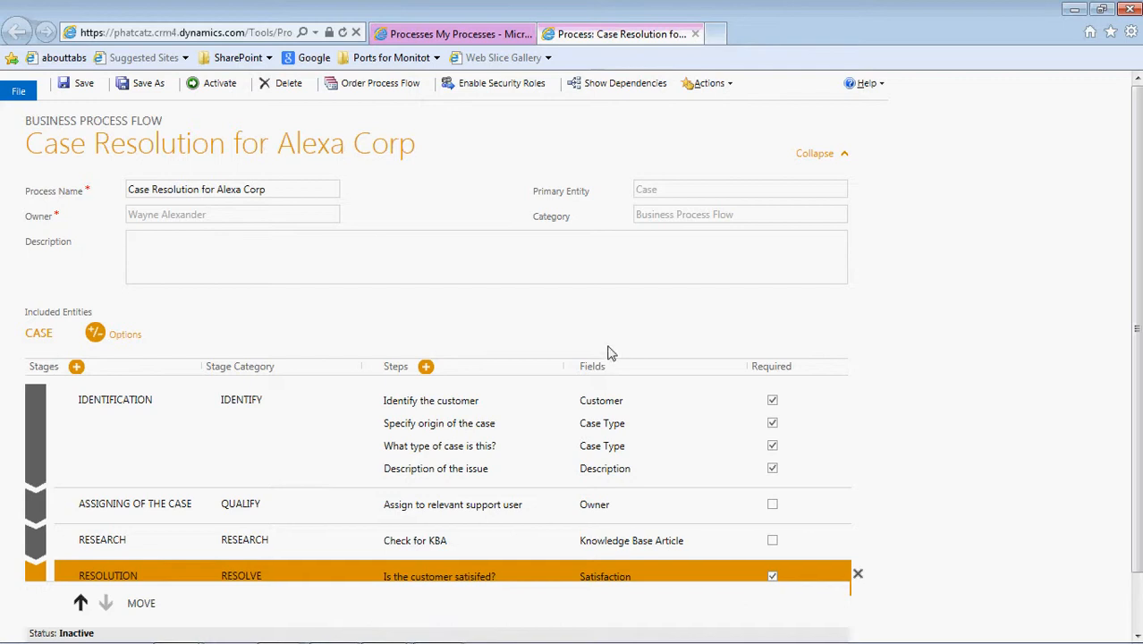
# Move Case Resolution for Alexa Corp to the top of the Case process flow order
pyautogui.click(405, 90)
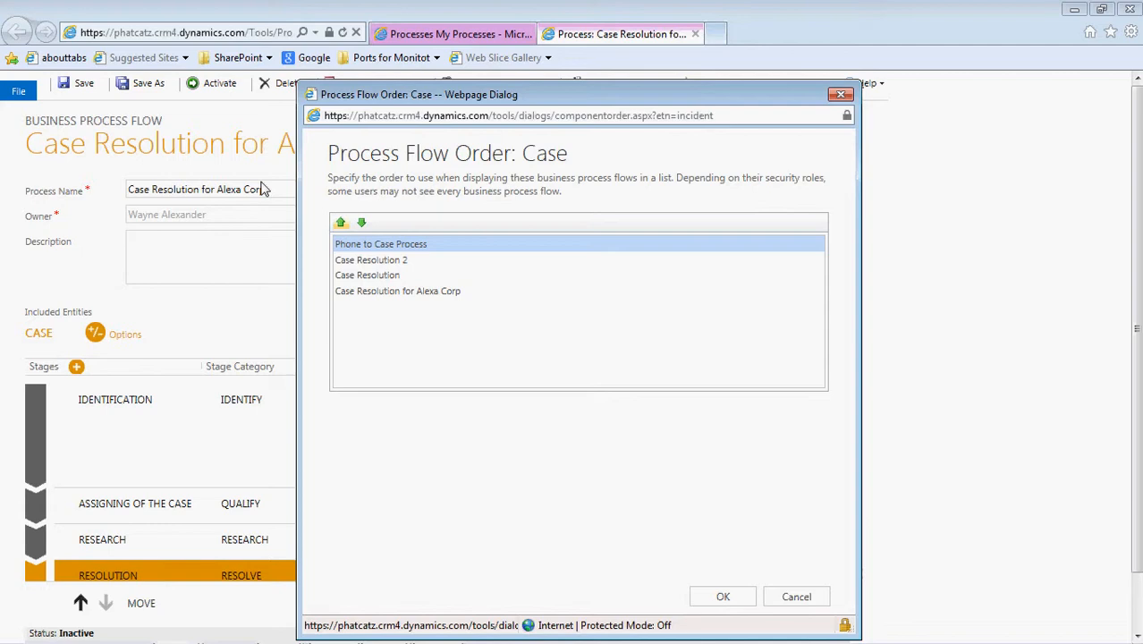
pyautogui.click(369, 293)
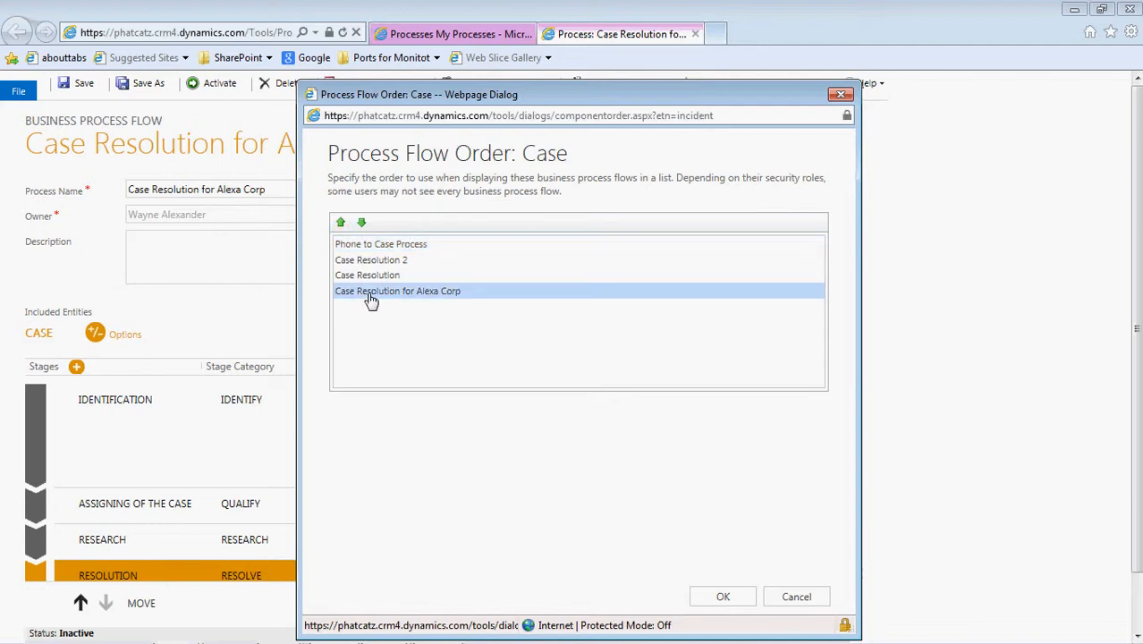
pyautogui.click(342, 224)
pyautogui.click(342, 223)
pyautogui.click(341, 224)
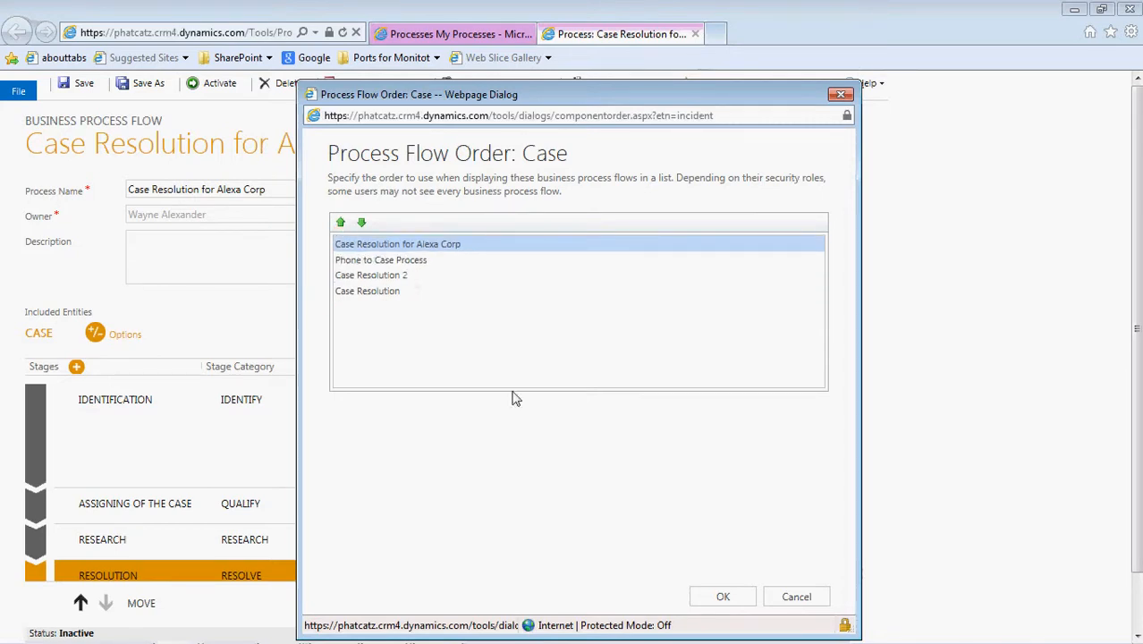
pyautogui.click(717, 601)
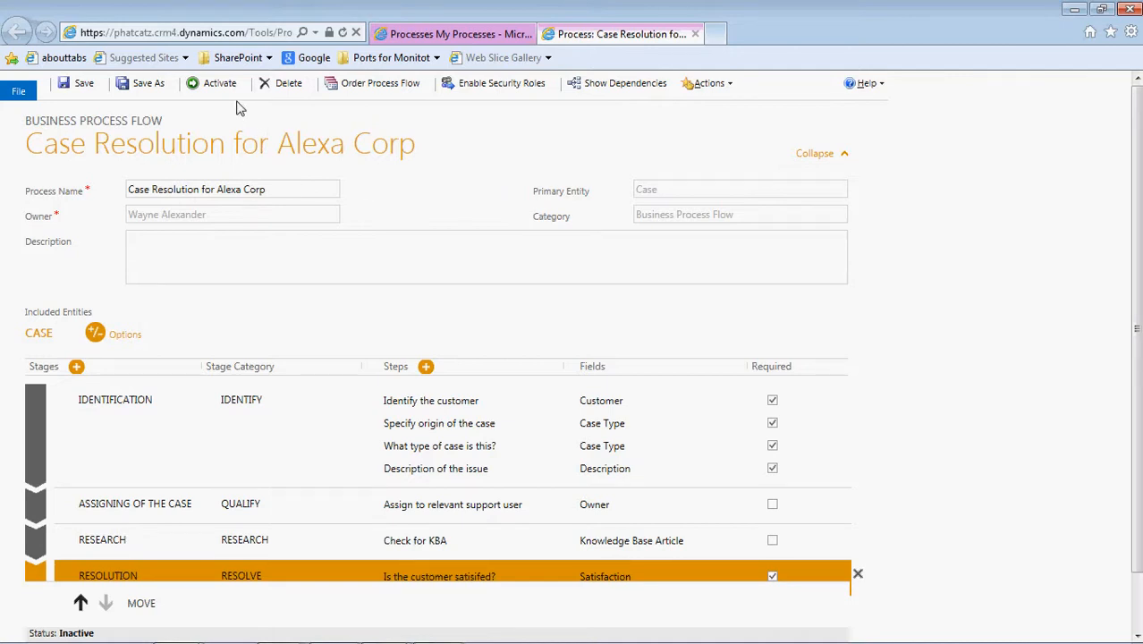
# Activate the Case Resolution for Alexa Corp process and close its editor
pyautogui.click(219, 83)
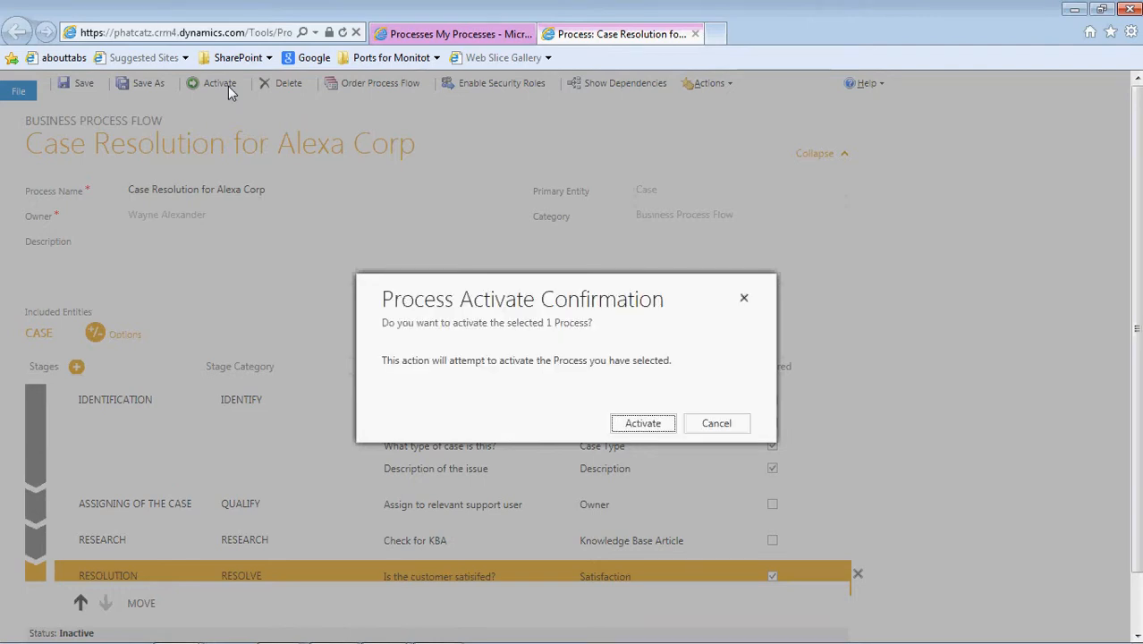
pyautogui.click(641, 423)
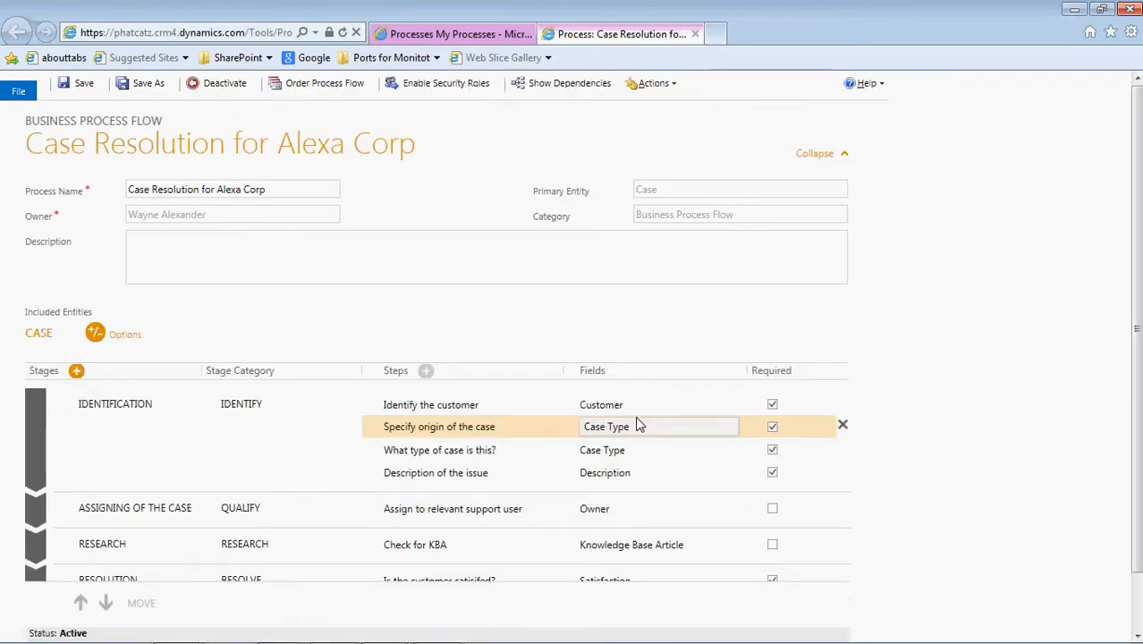
pyautogui.click(698, 36)
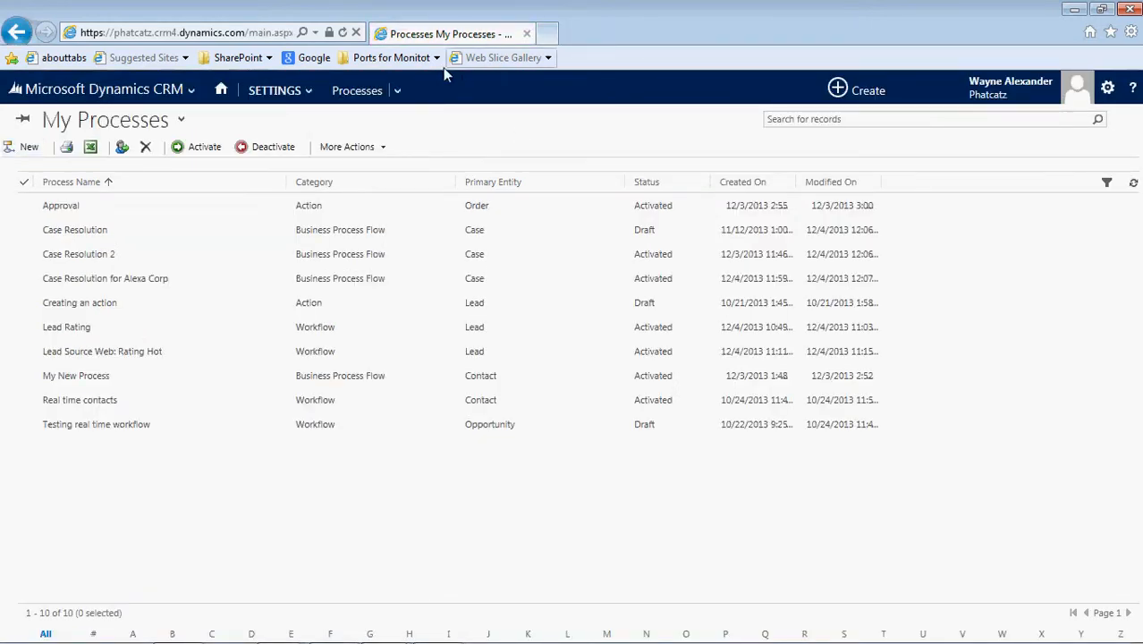
# Go to the cases in the Service area and start a new case
pyautogui.click(191, 93)
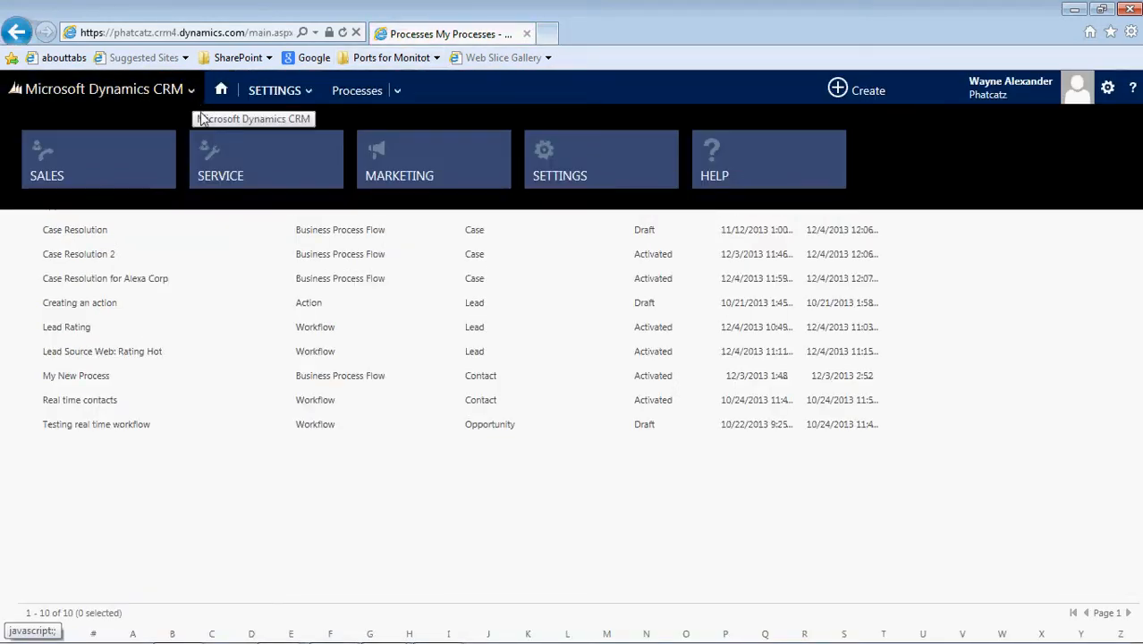
pyautogui.click(238, 172)
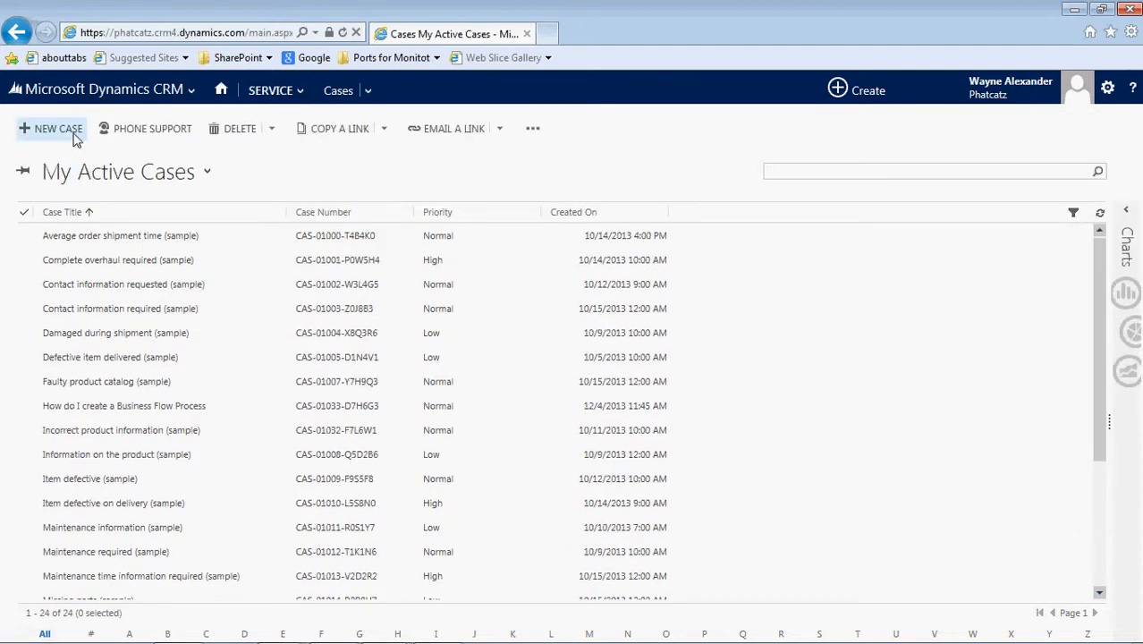
pyautogui.click(45, 129)
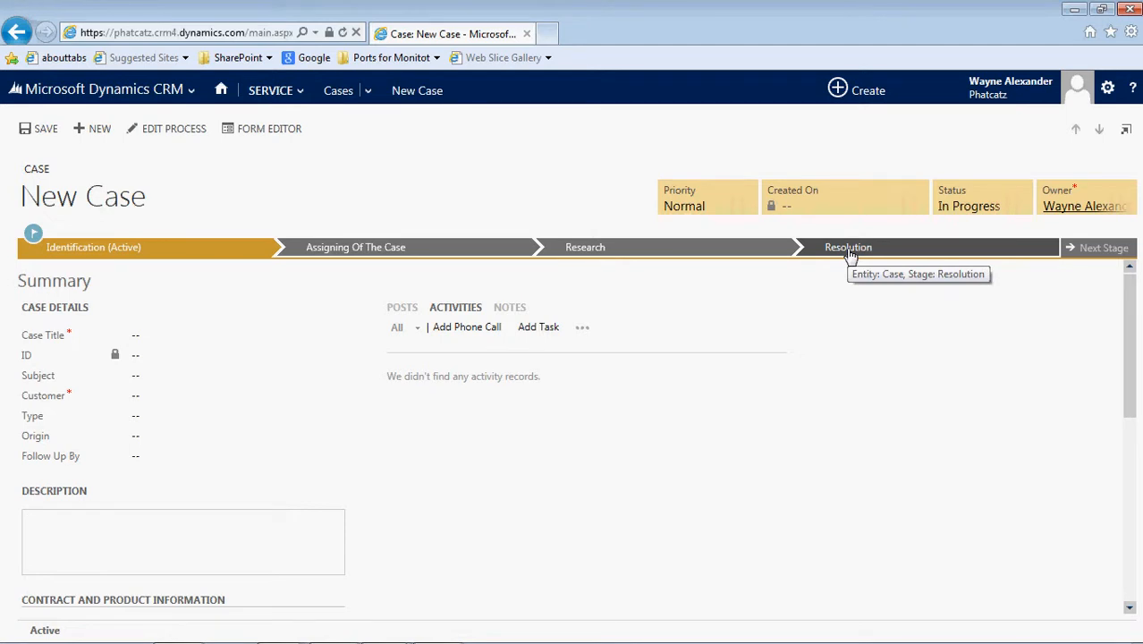
# In the Identification stage of the new case, set the customer to Adventure Works (sample)
pyautogui.click(189, 257)
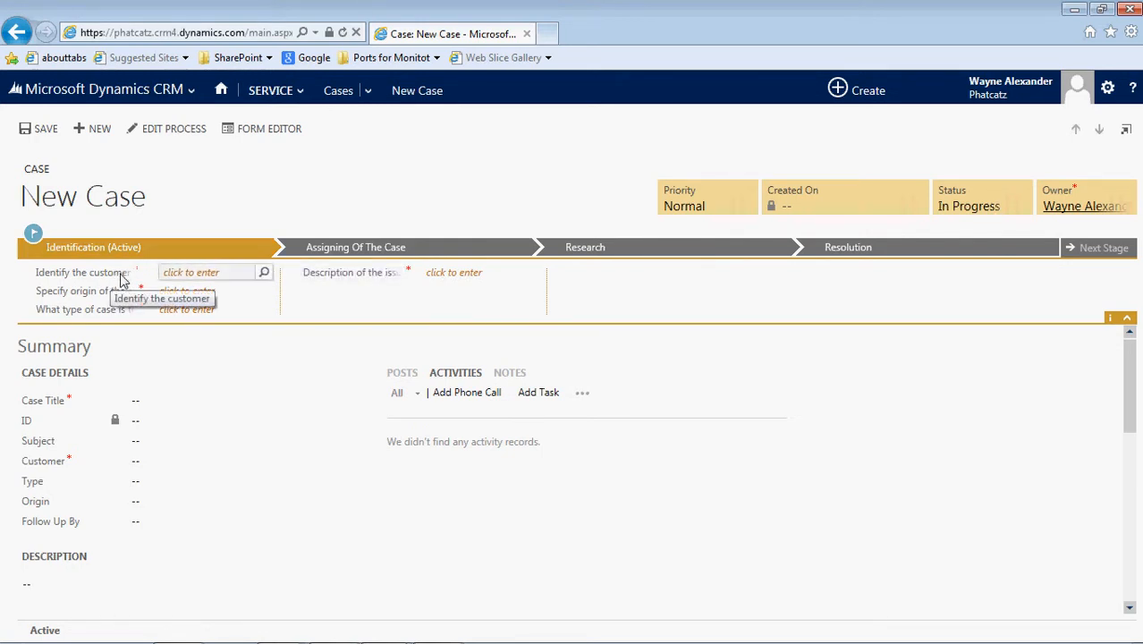
pyautogui.click(266, 274)
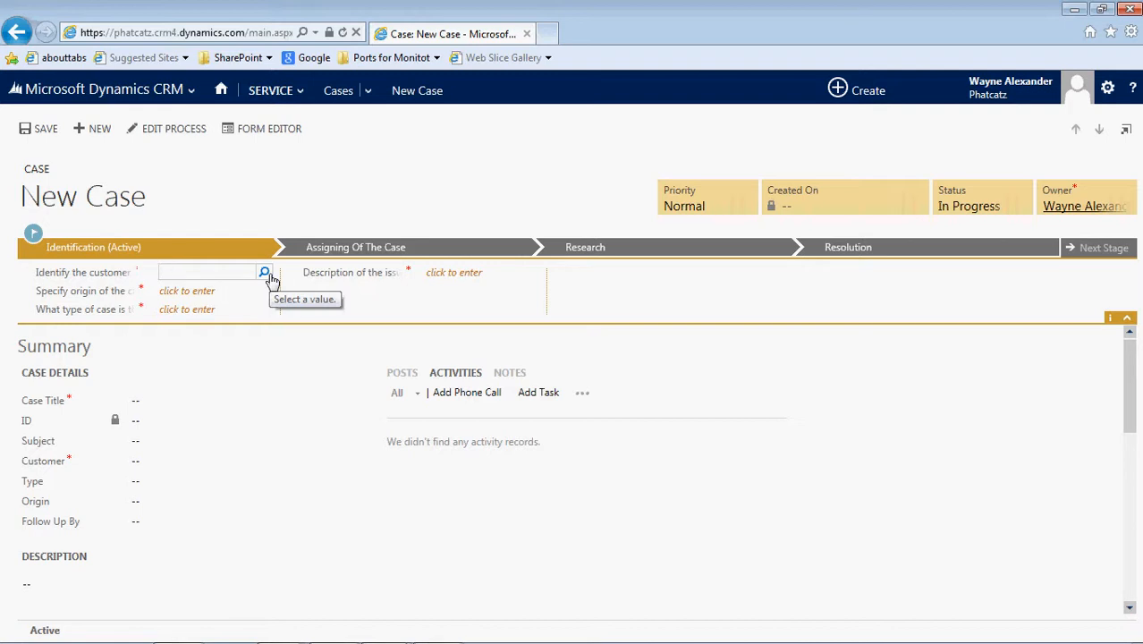
pyautogui.click(267, 274)
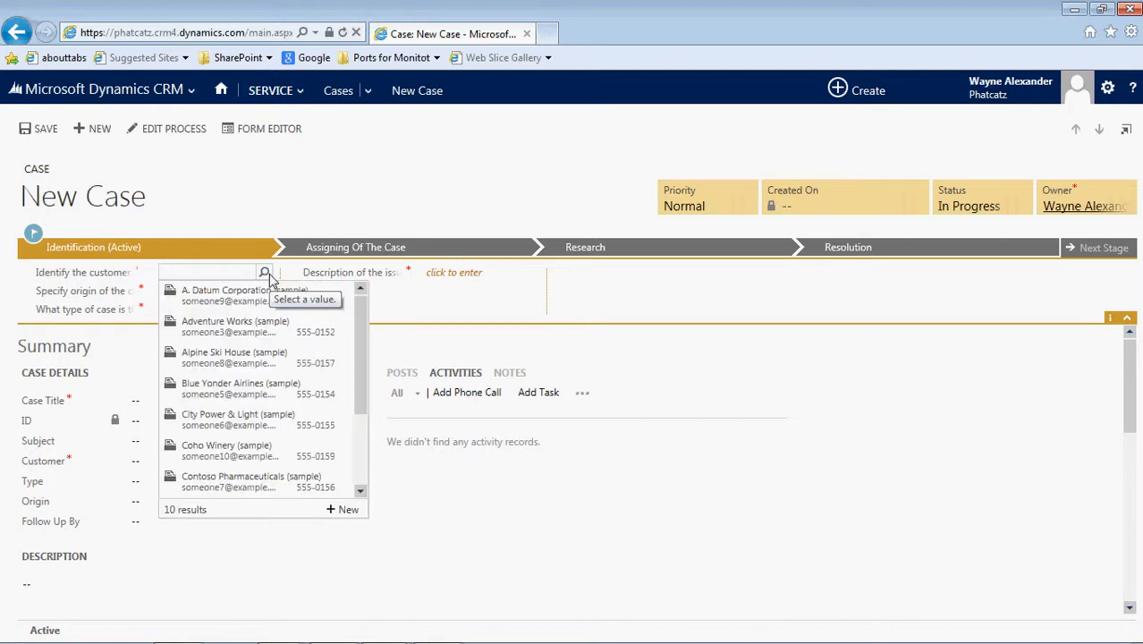
pyautogui.click(277, 337)
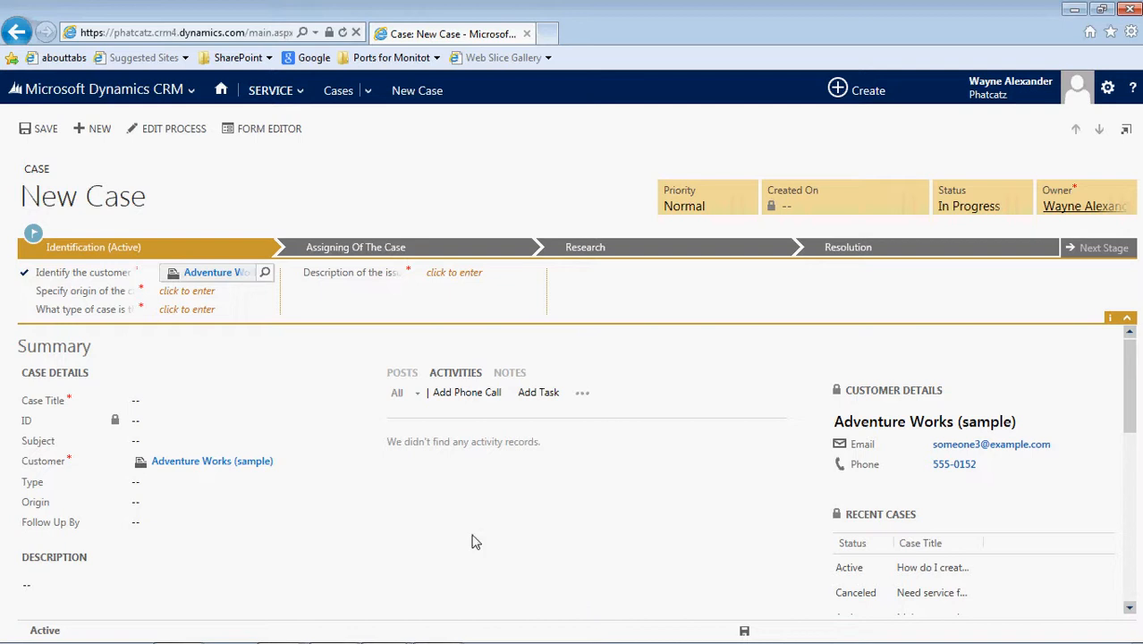
# Set both the case origin and the case type in the Identification stage to Question
pyautogui.click(262, 294)
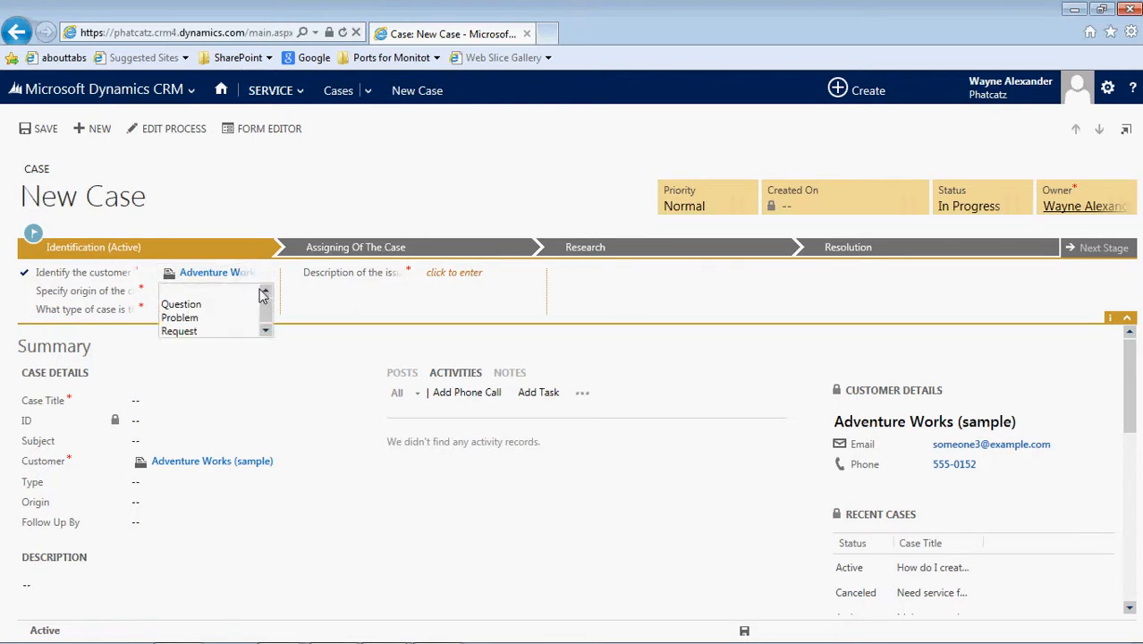
pyautogui.click(215, 309)
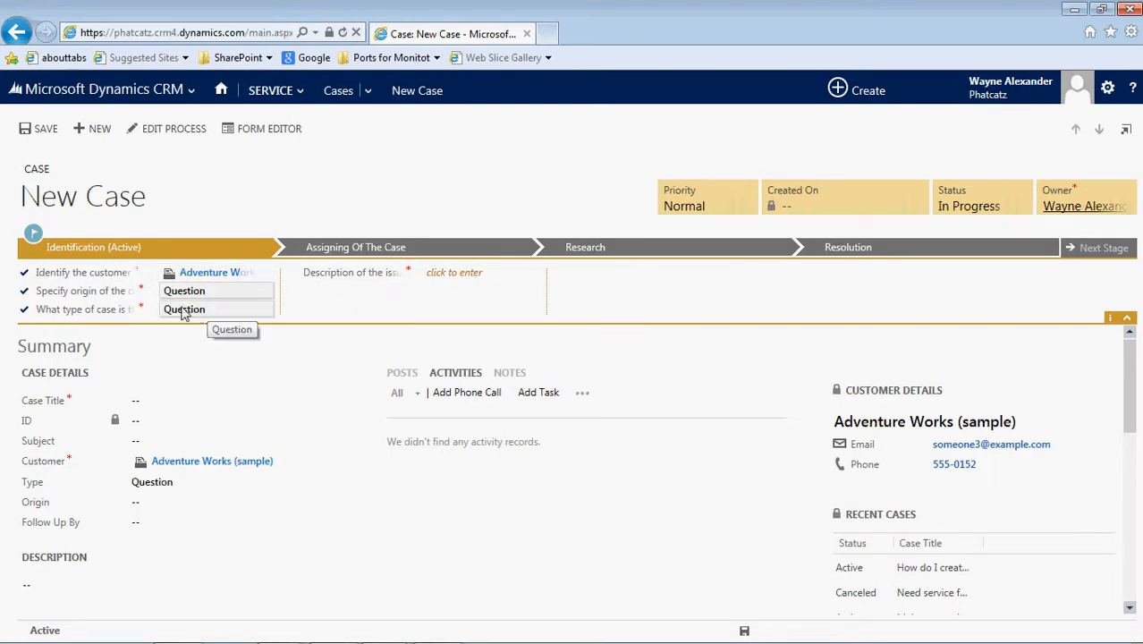
pyautogui.click(184, 310)
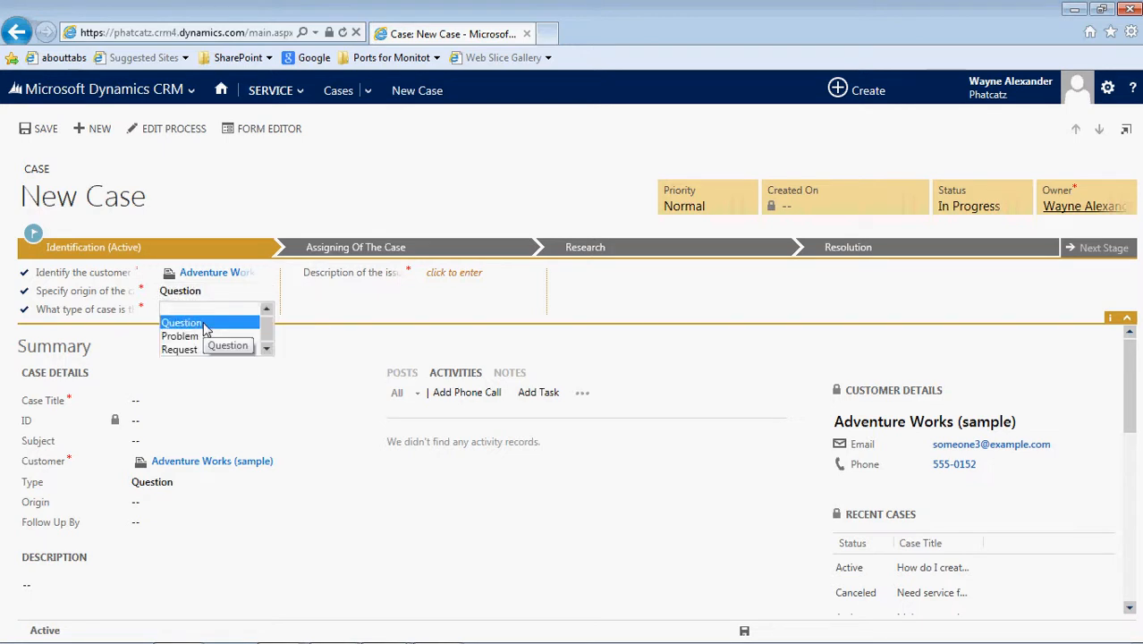
pyautogui.click(177, 323)
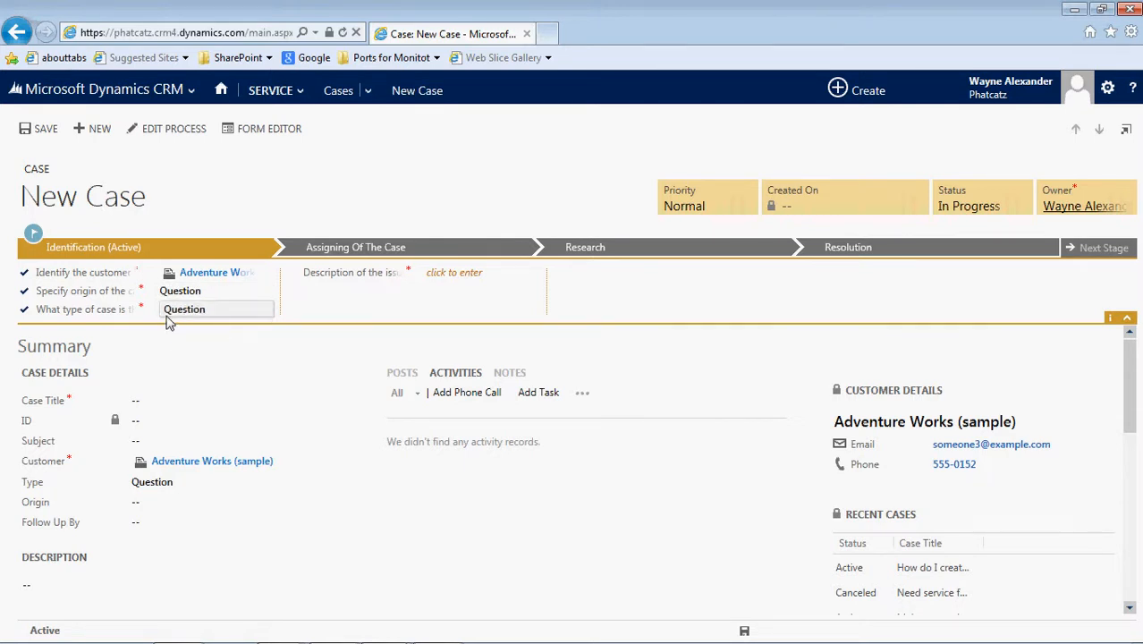
# Enter "How do I create a business process flow" as the description of the issue
pyautogui.click(468, 277)
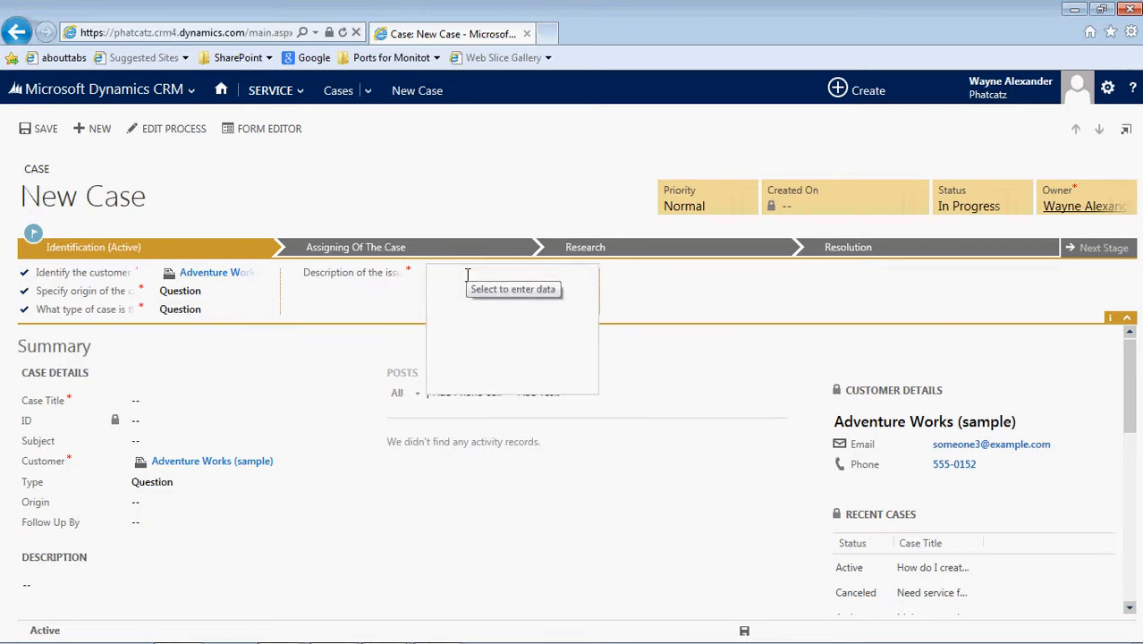
pyautogui.write('How do I create a b')
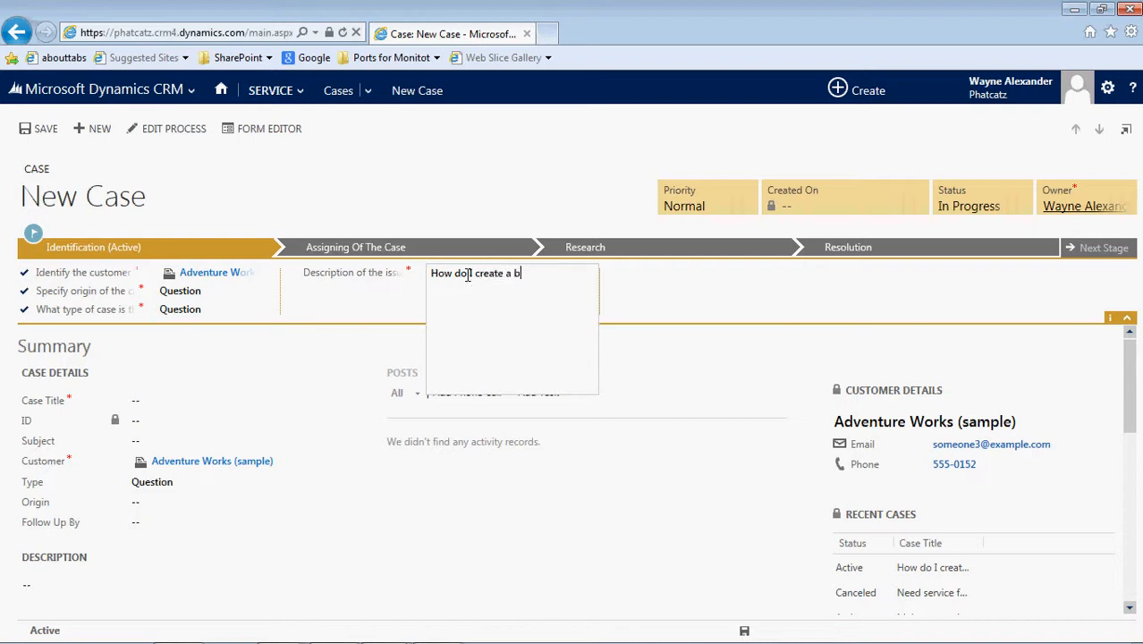
pyautogui.write('usiness process flow')
pyautogui.click(549, 367)
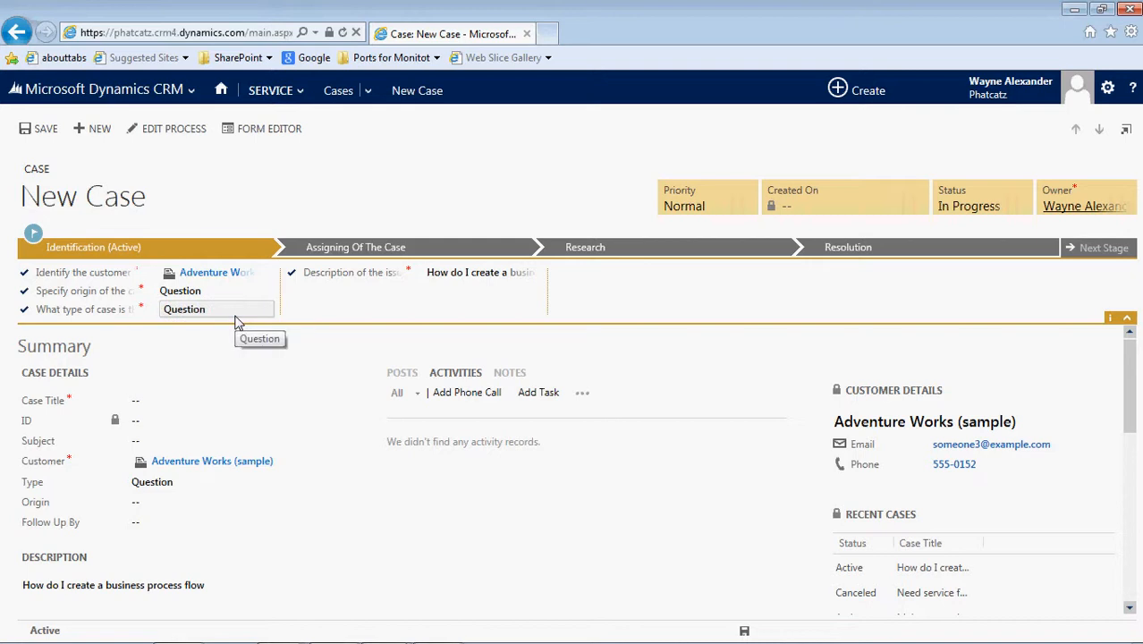
# Show the Assigning Of The Case stage and enter "Test Case for BPF" as the case title
pyautogui.click(318, 250)
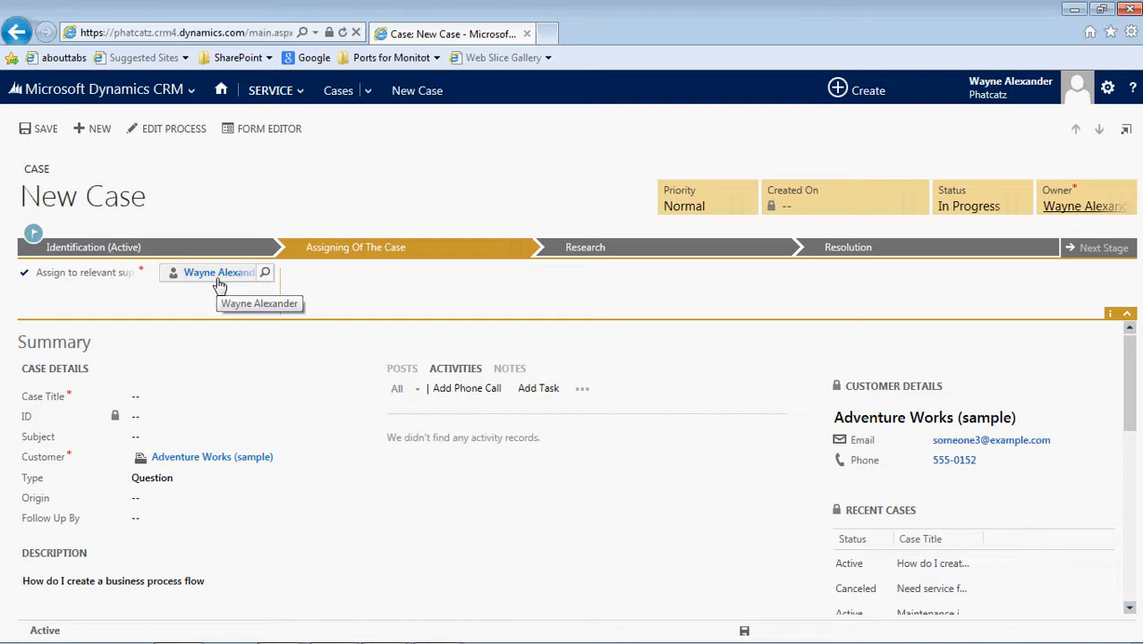
pyautogui.click(145, 398)
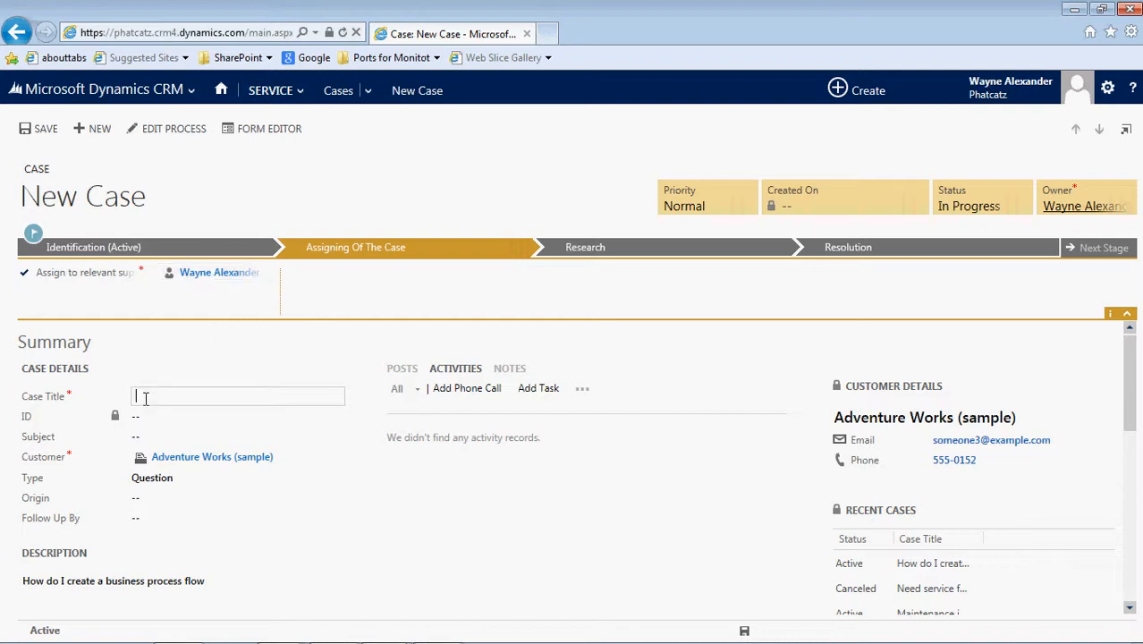
pyautogui.write('Test')
pyautogui.write(' CAse')
pyautogui.write('ase for')
pyautogui.write(' BPF')
# In the Research stage, view the articles available for Check for KBA without adding one
pyautogui.click(570, 257)
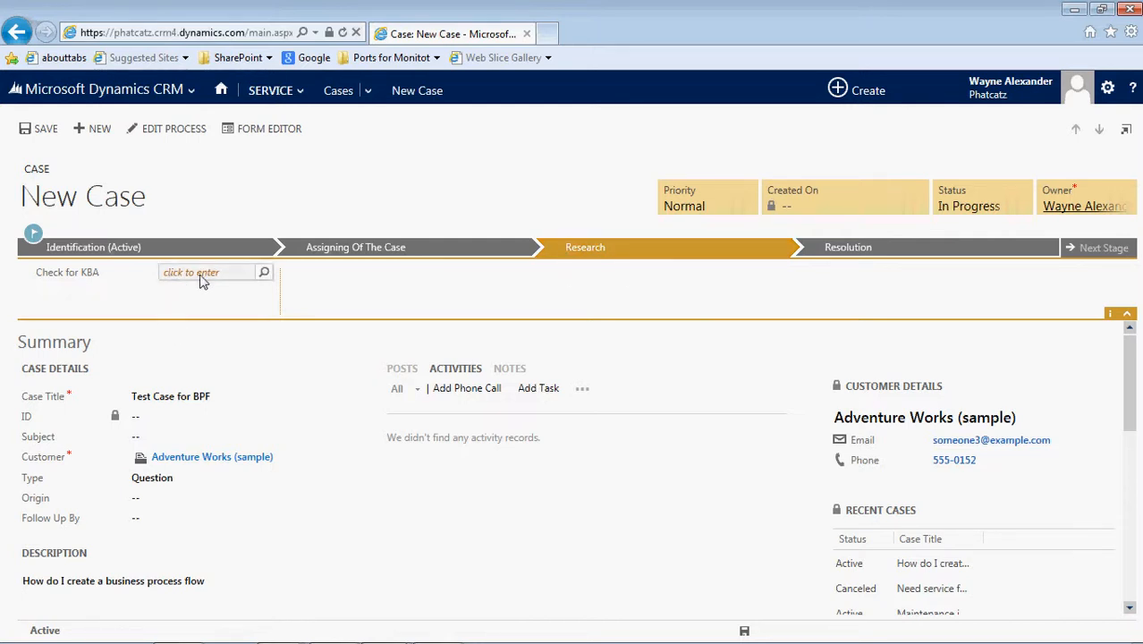
pyautogui.click(260, 274)
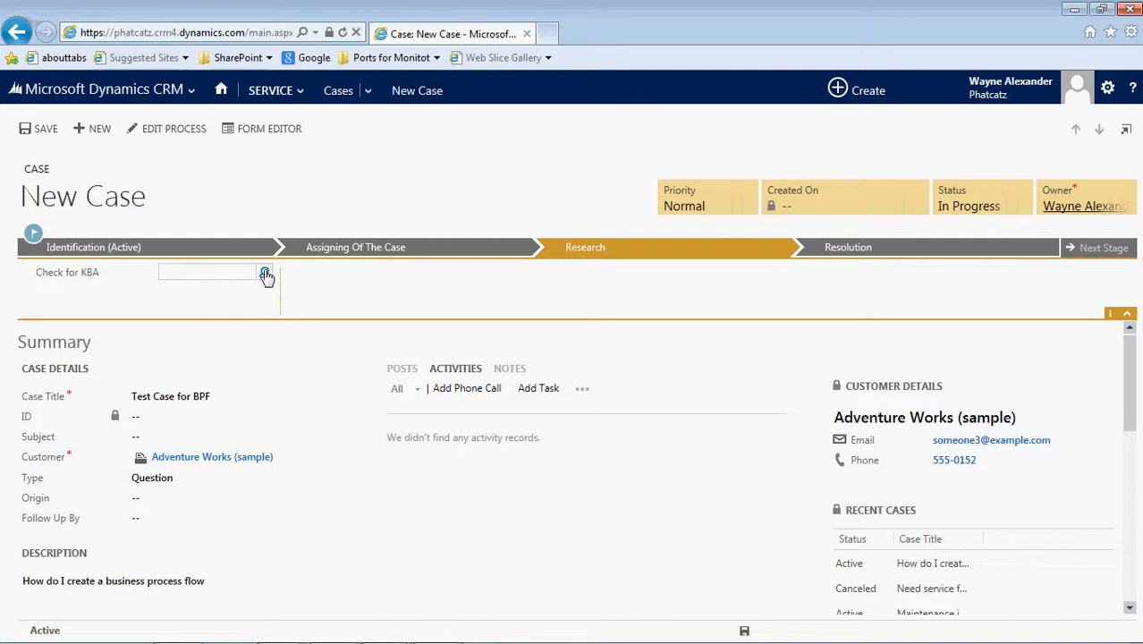
pyautogui.click(265, 274)
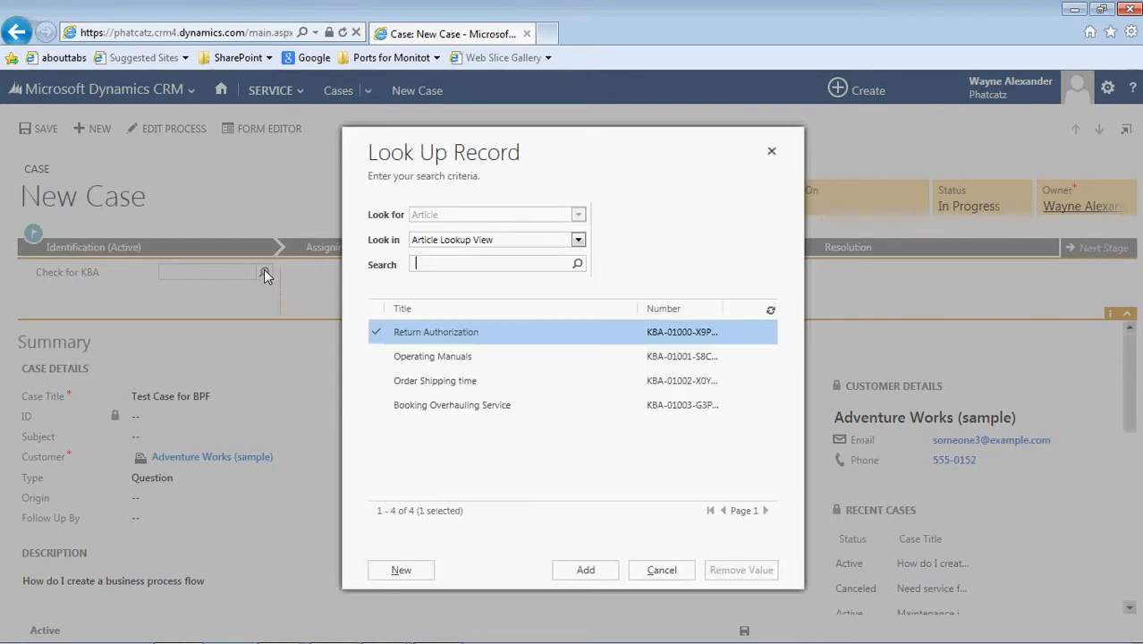
pyautogui.click(659, 572)
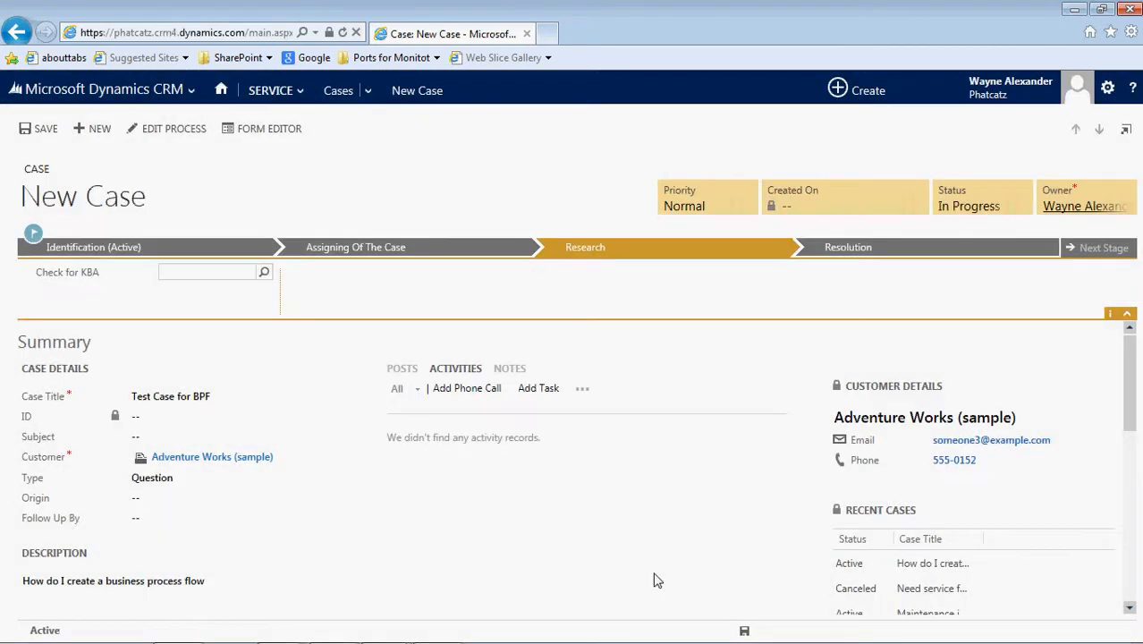
# Set the customer satisfaction in the Resolution stage to Very Satisfied and save the case
pyautogui.click(832, 257)
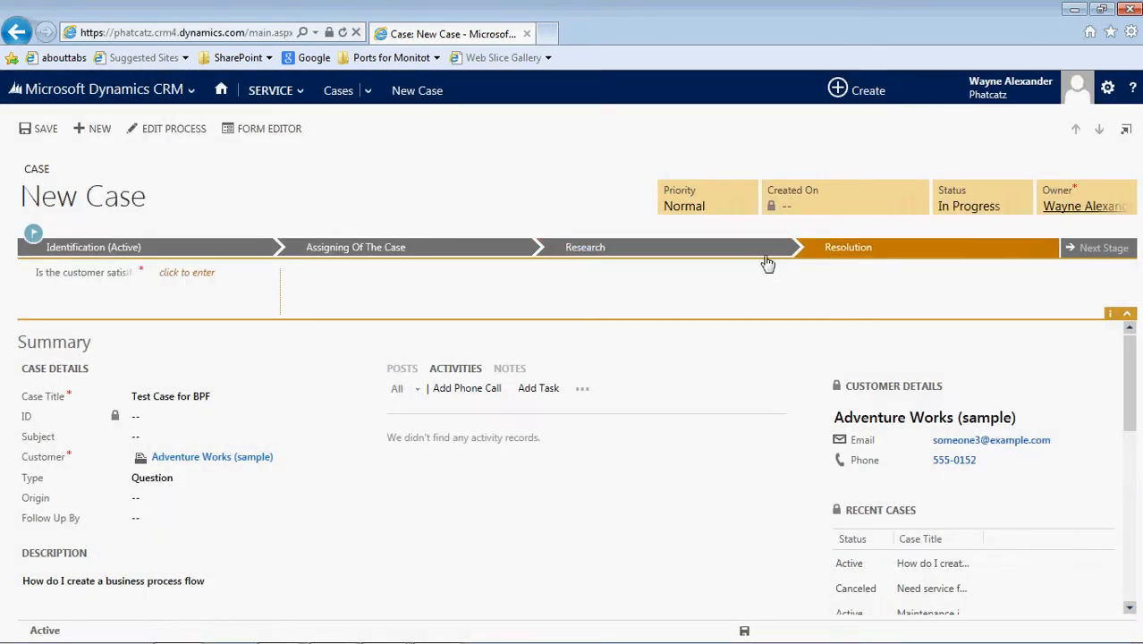
pyautogui.click(188, 273)
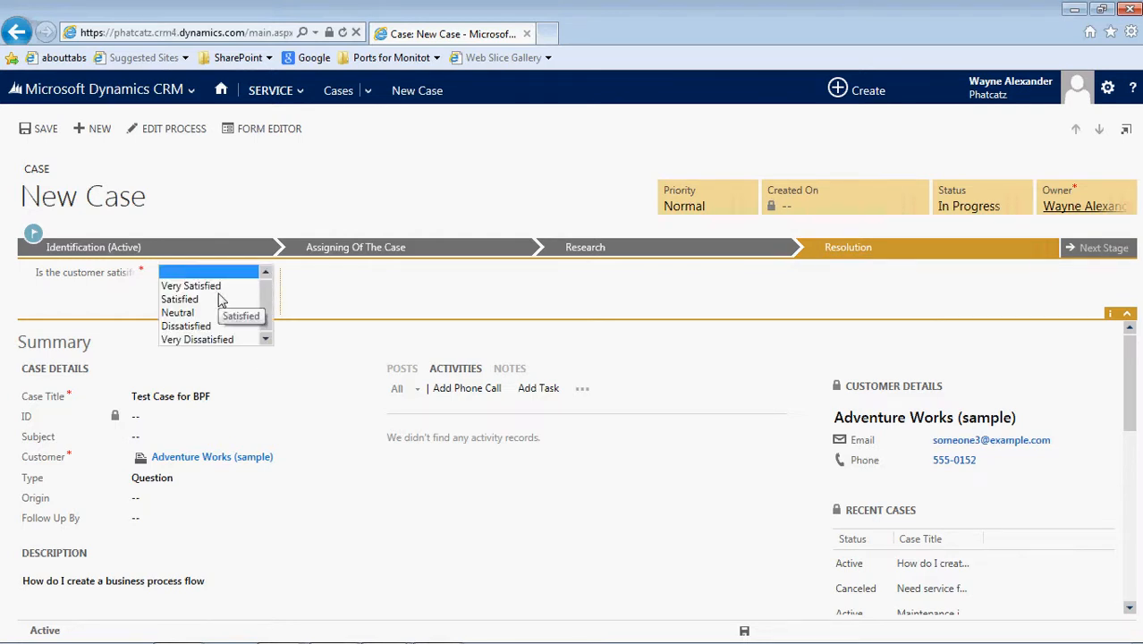
pyautogui.click(217, 287)
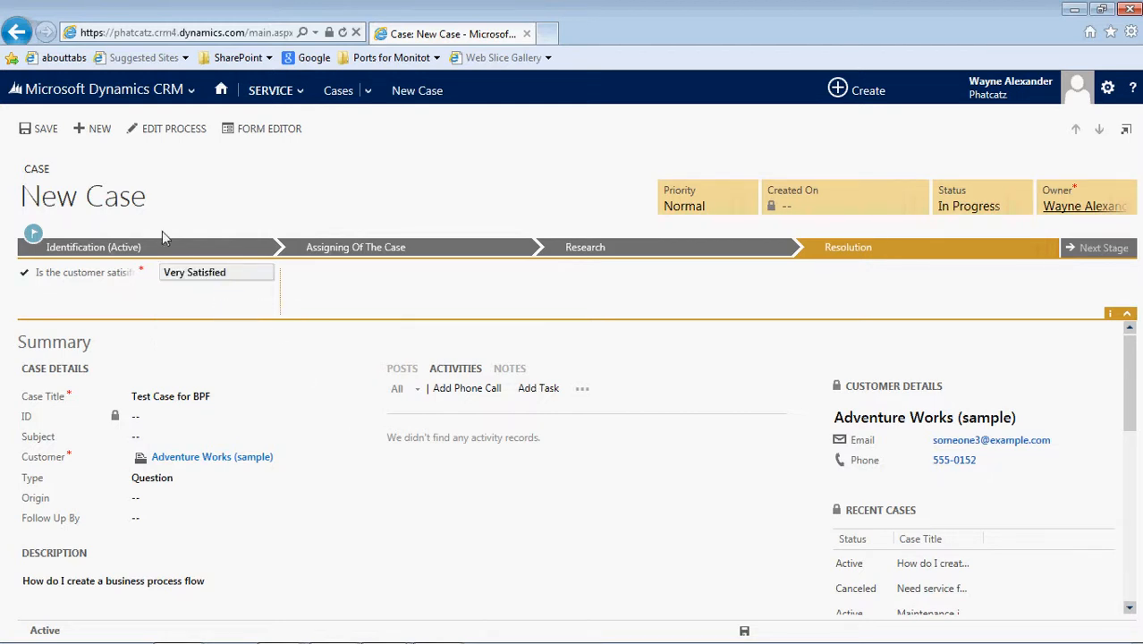
pyautogui.click(43, 136)
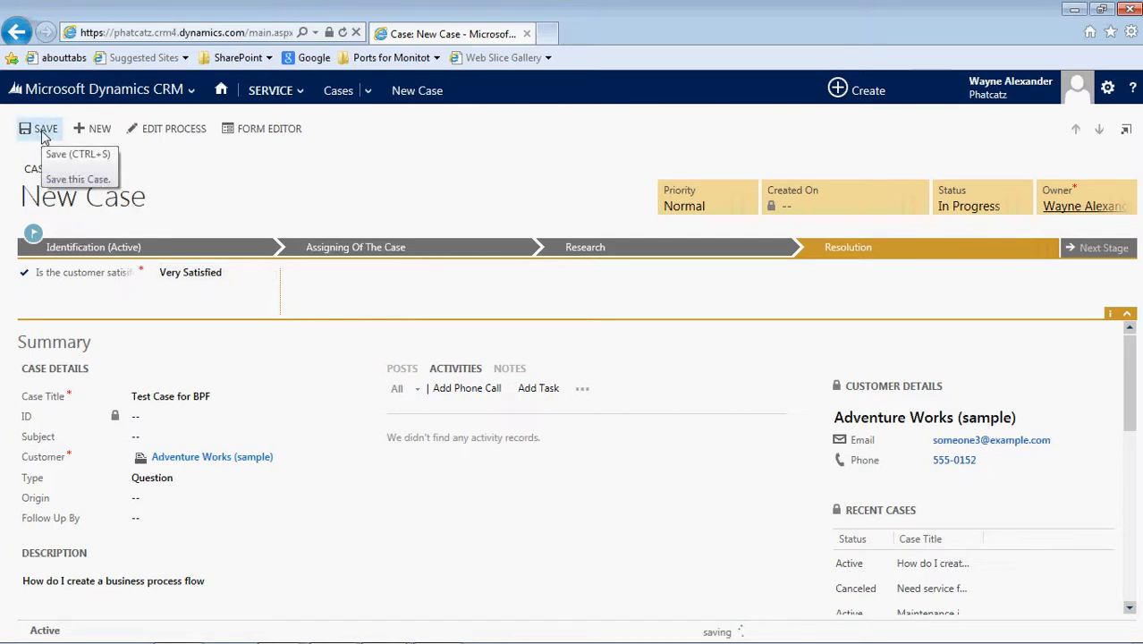